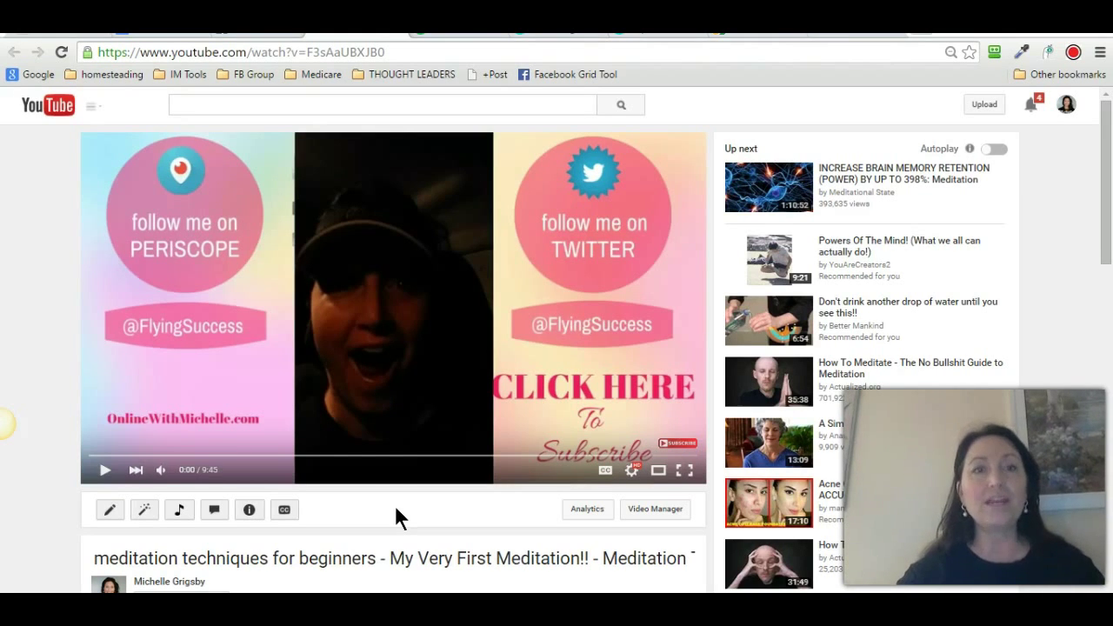
# Play the published YouTube video with the Periscope/Twitter background and pause it at 0:10
pyautogui.click(105, 474)
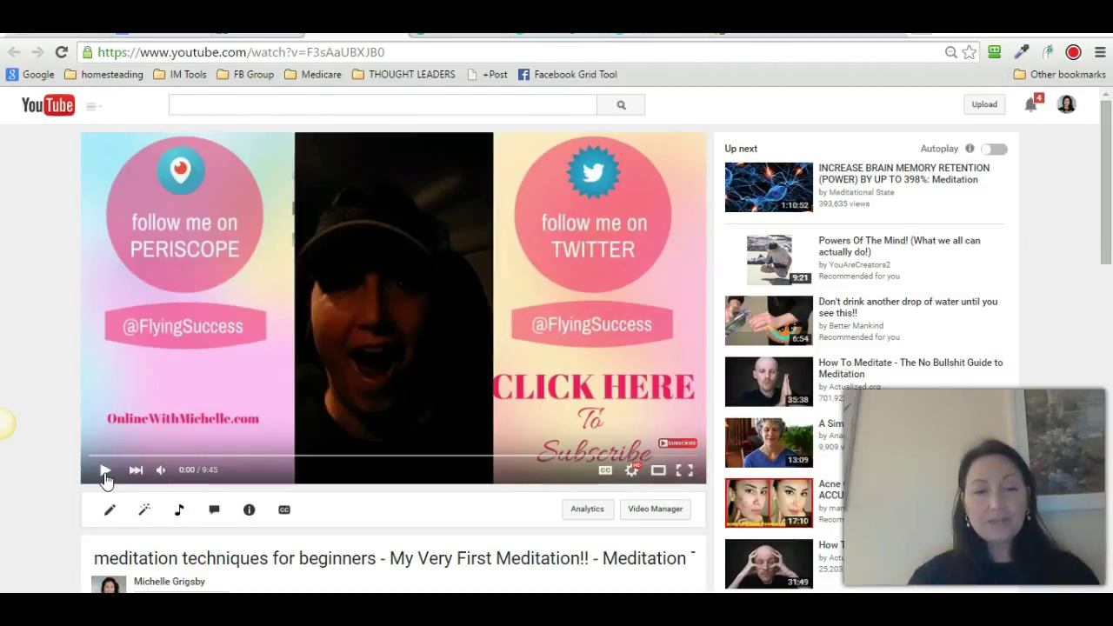
pyautogui.click(104, 472)
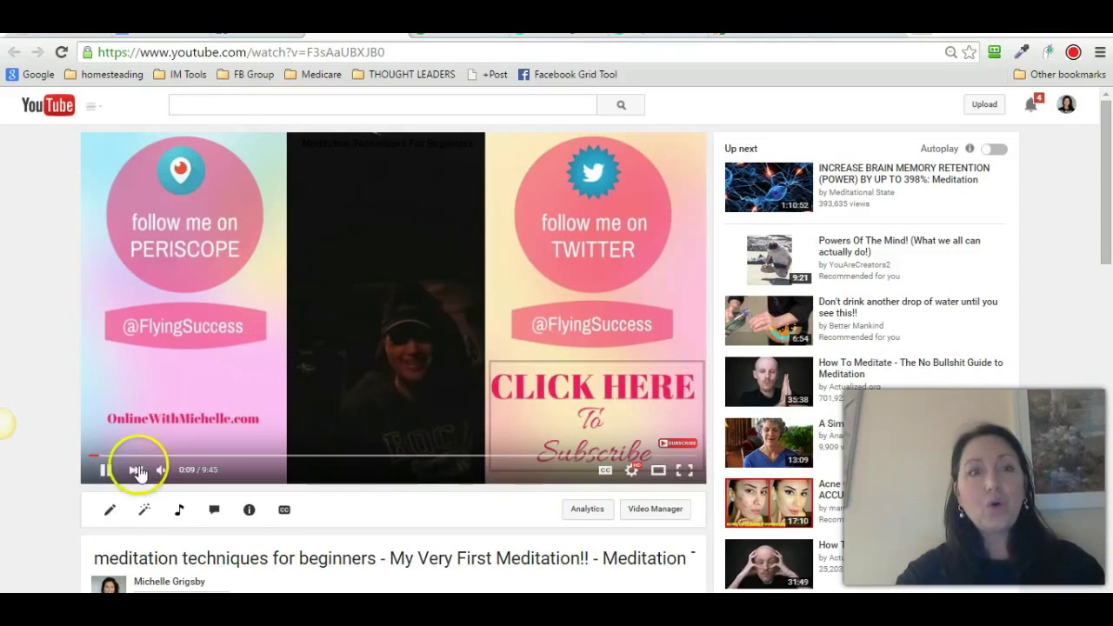
pyautogui.click(105, 469)
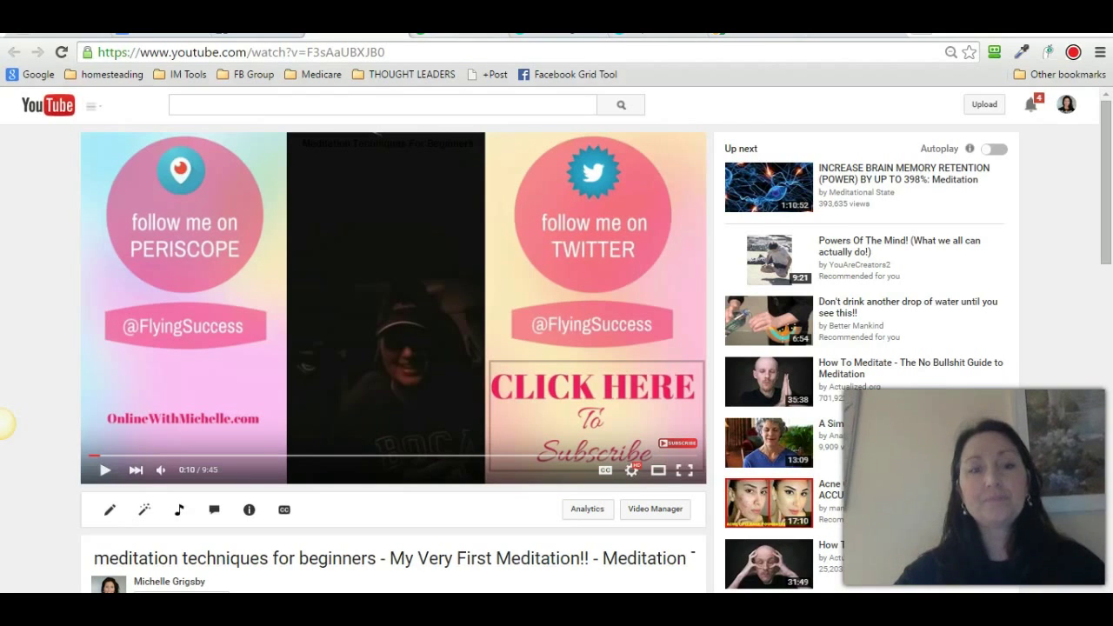
pyautogui.click(457, 35)
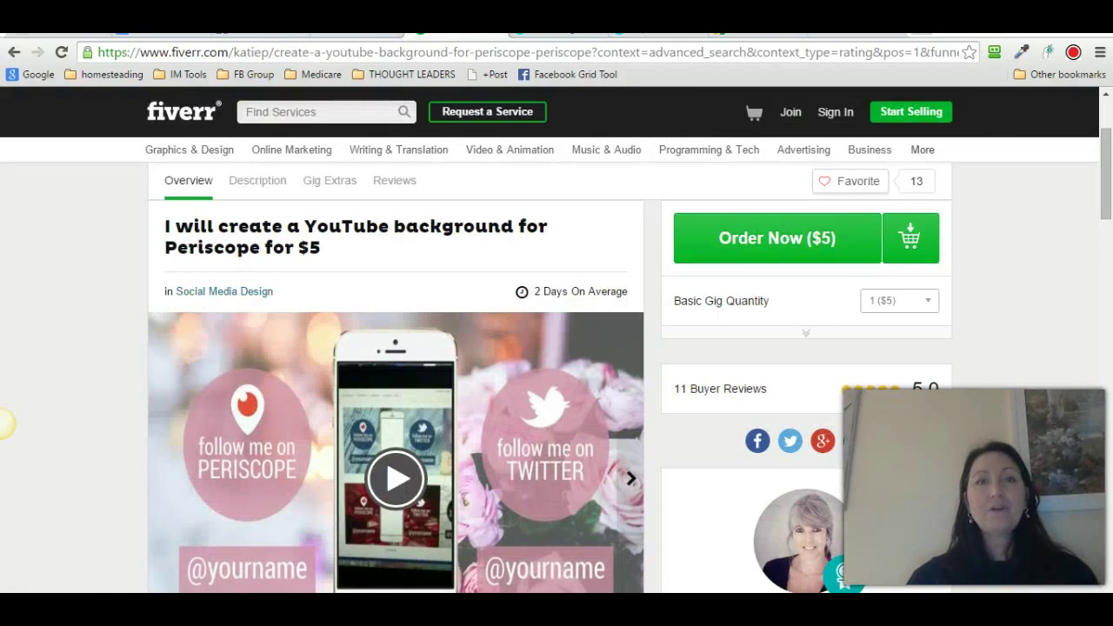
pyautogui.moveTo(1105, 144)
pyautogui.mouseDown()
pyautogui.moveTo(1107, 195)
pyautogui.moveTo(1103, 166)
pyautogui.mouseUp()
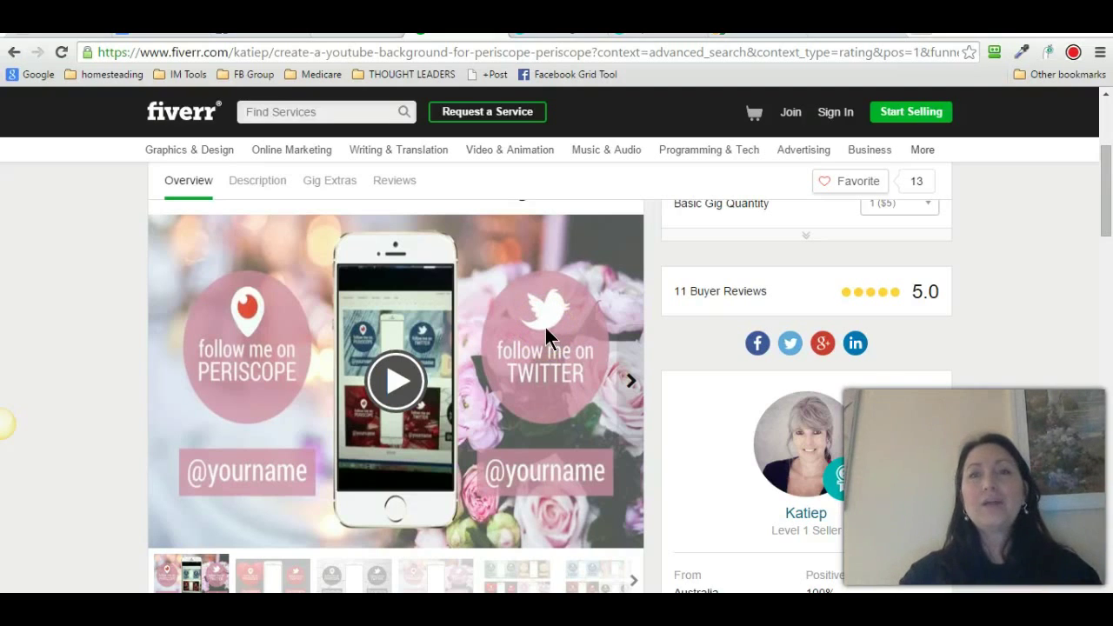
pyautogui.moveTo(1107, 186); pyautogui.dragTo(1107, 216)
pyautogui.click(266, 393)
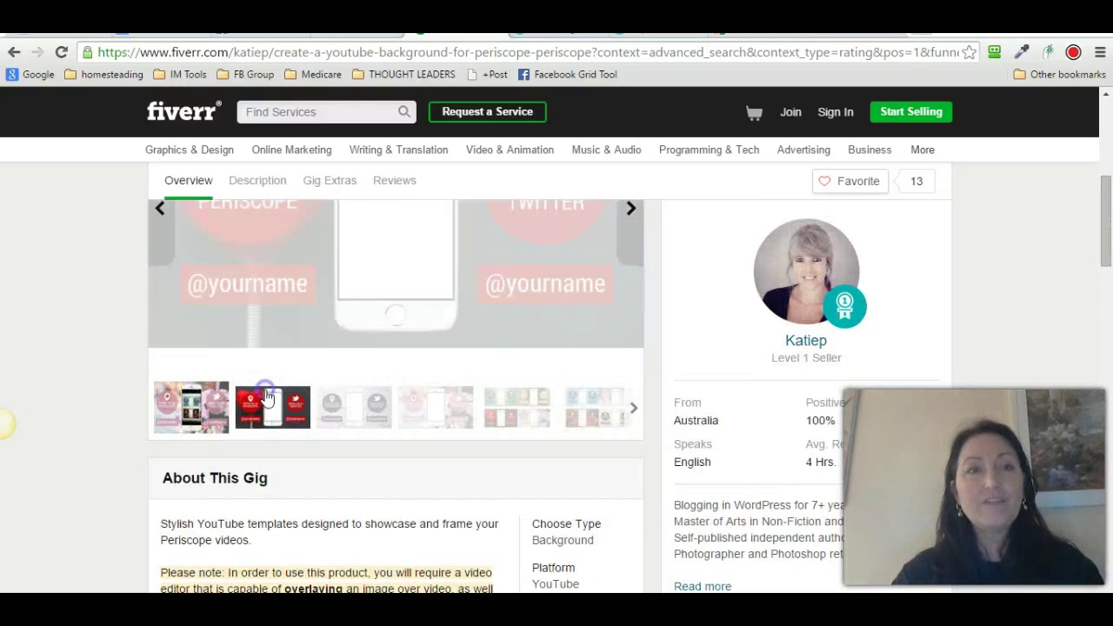
pyautogui.moveTo(1106, 241); pyautogui.dragTo(1108, 213)
pyautogui.click(386, 389)
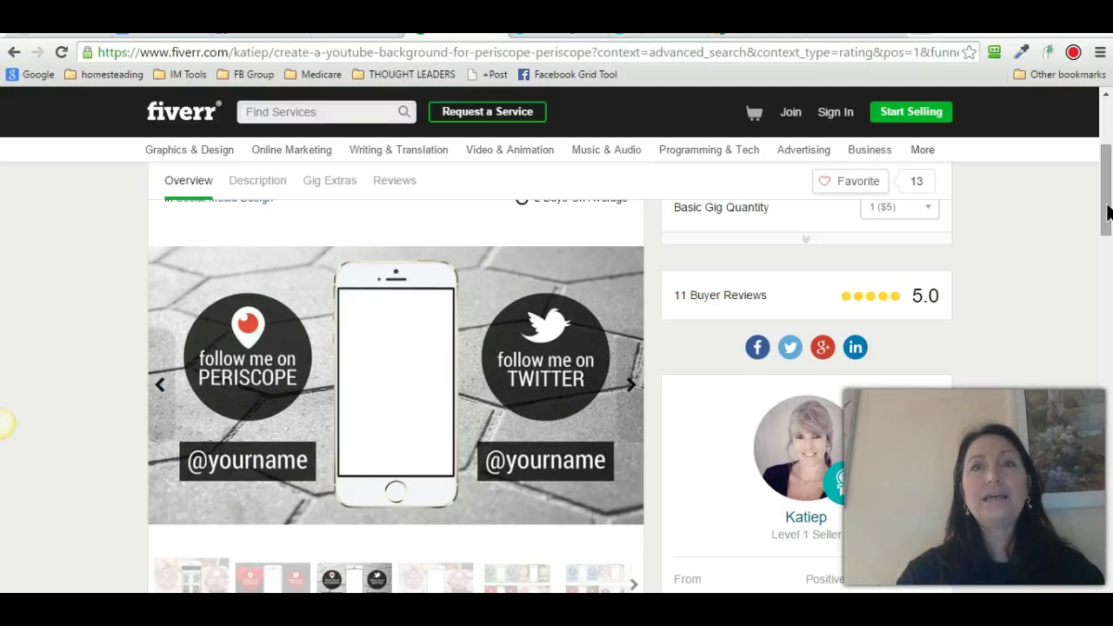
pyautogui.click(1109, 215)
pyautogui.moveTo(1109, 216); pyautogui.dragTo(1109, 193)
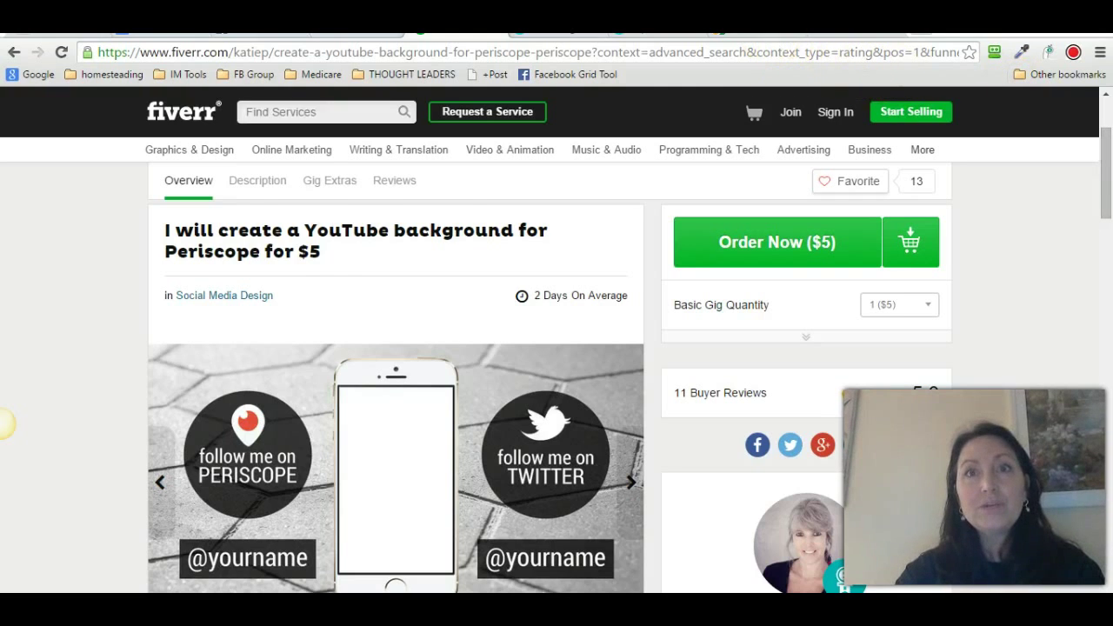
pyautogui.click(763, 35)
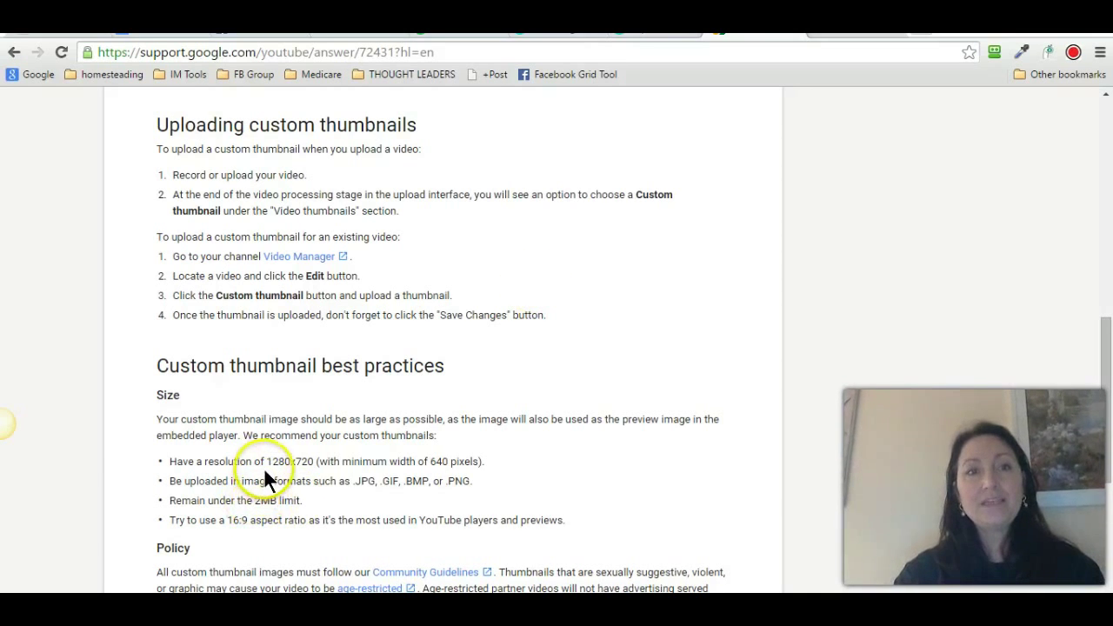
# Highlight the recommended 1280x720 thumbnail resolution on the YouTube help page
pyautogui.moveTo(266, 462); pyautogui.dragTo(313, 463)
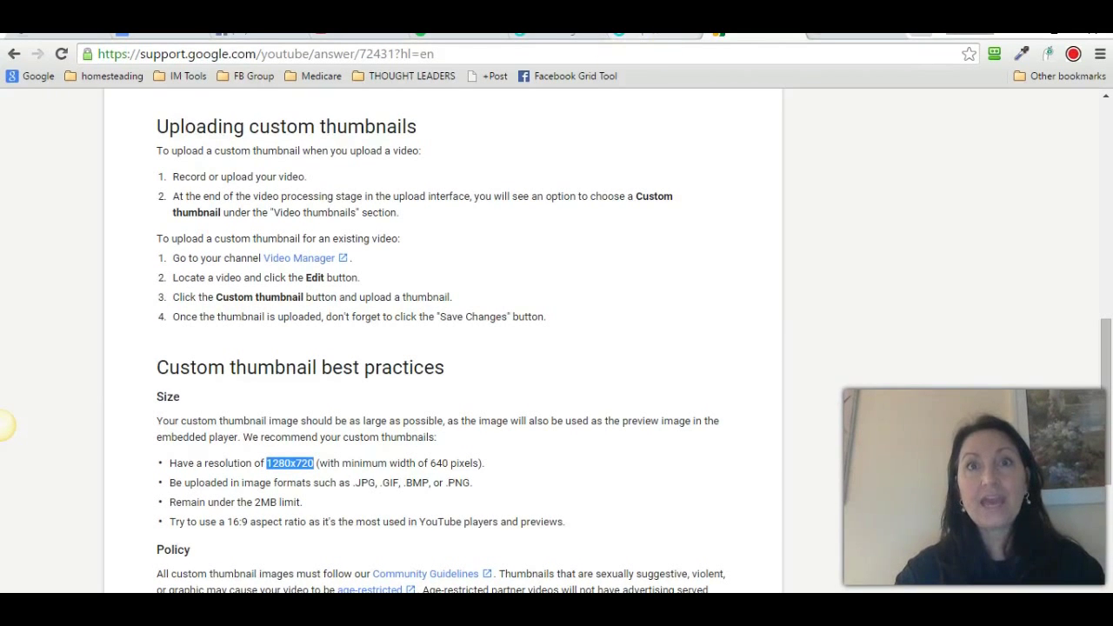
pyautogui.hotkey('ctrl', 'Tab')
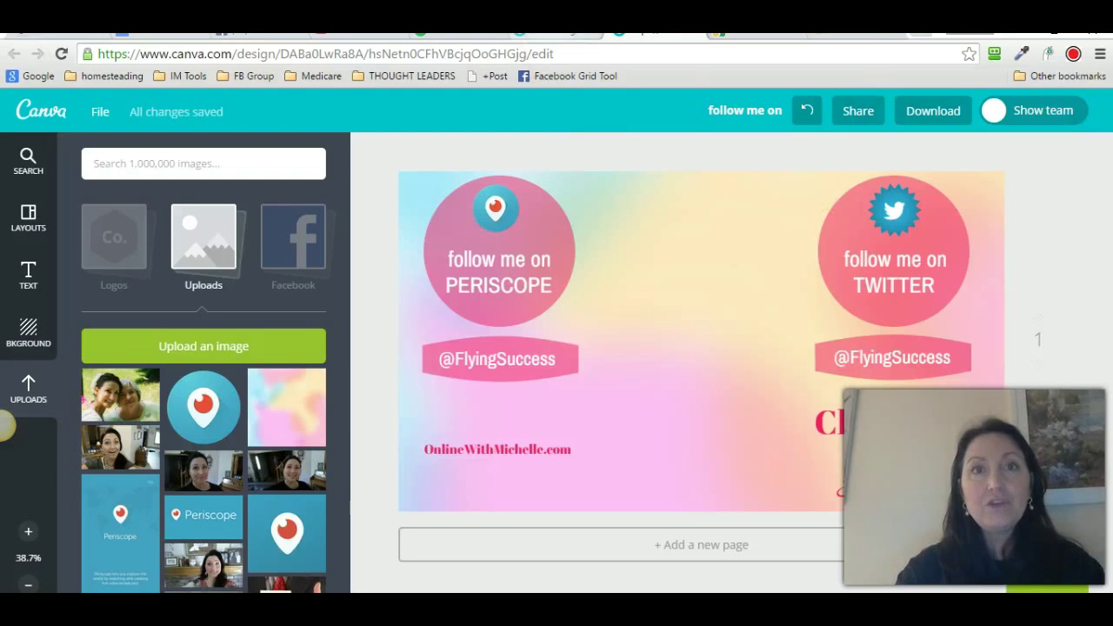
# Open canva.com in a new browser tab
pyautogui.click(918, 35)
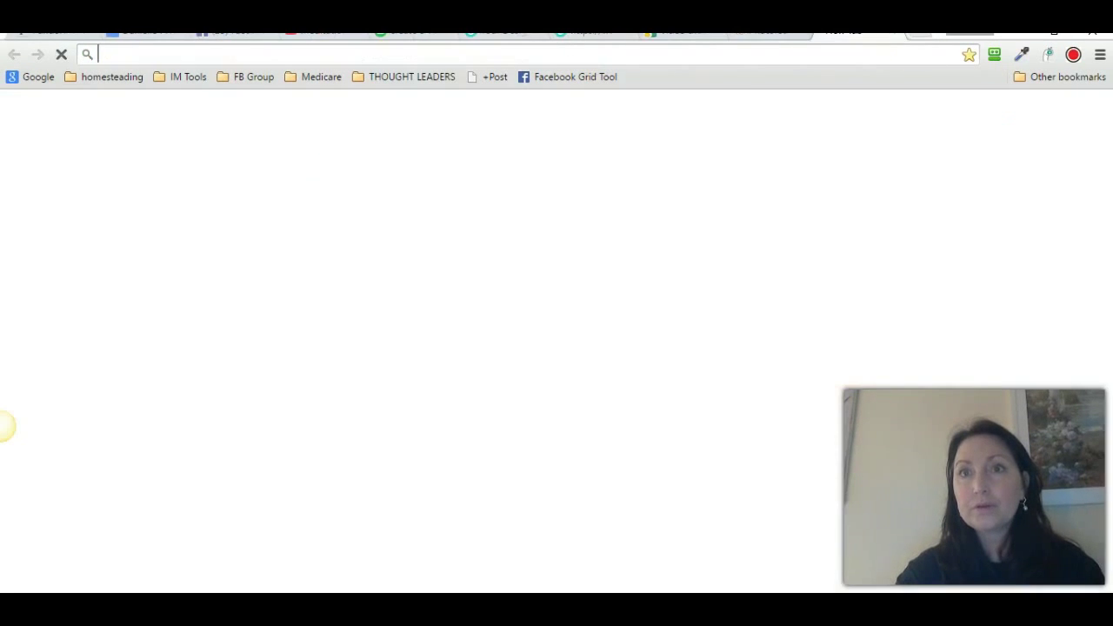
pyautogui.click(423, 54)
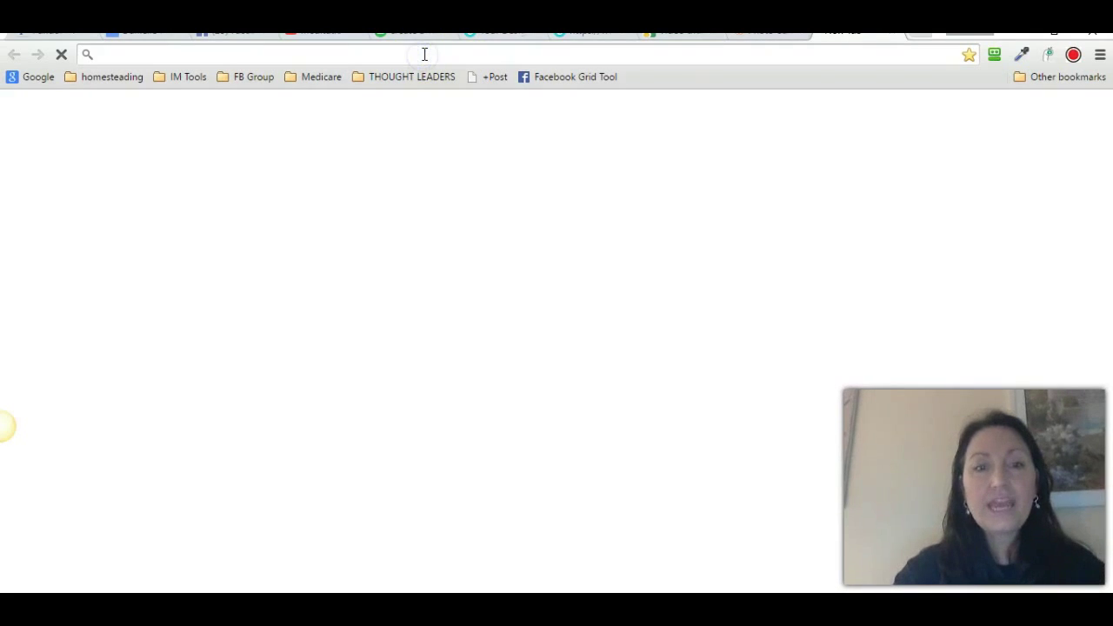
pyautogui.write('canva.com')
pyautogui.press('Return')
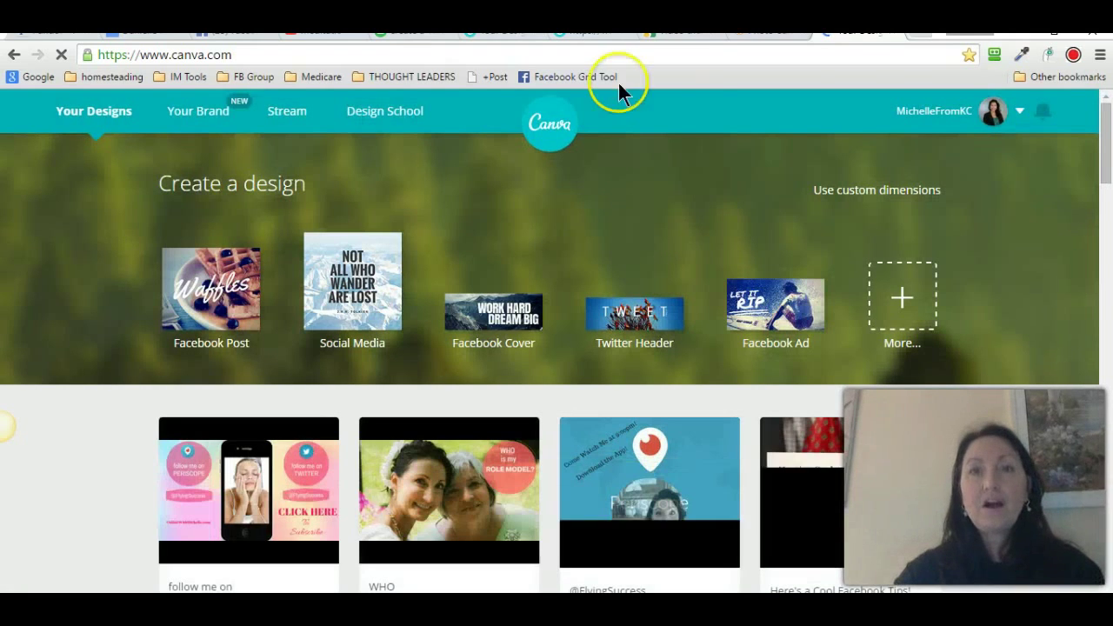
# Create a custom-dimensions design of 1280 x 720 px
pyautogui.click(880, 191)
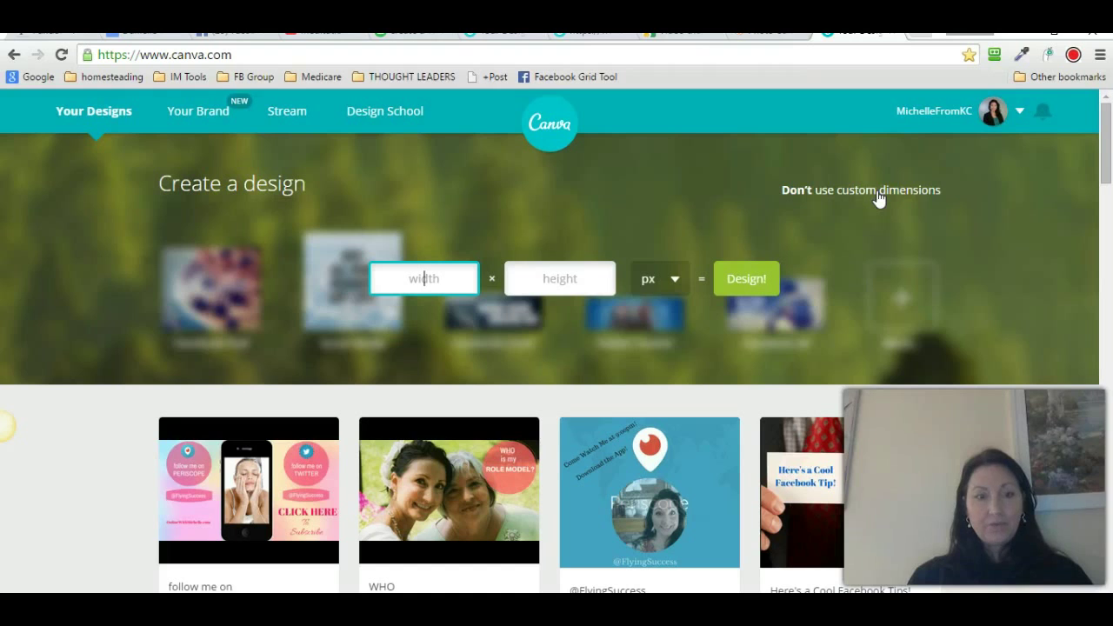
pyautogui.click(791, 191)
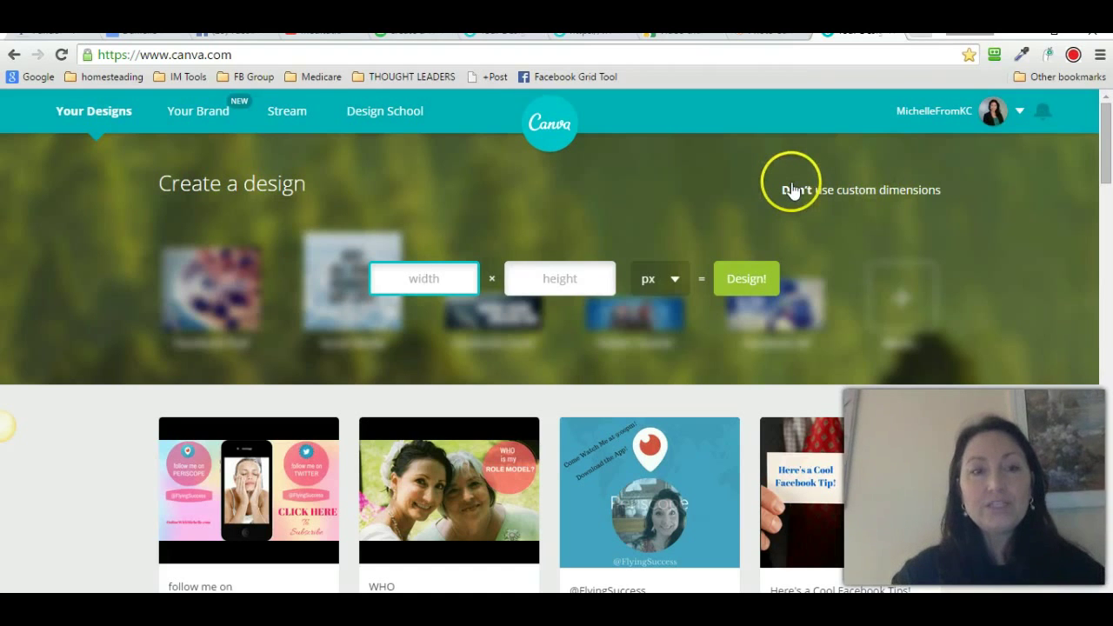
pyautogui.write('1280')
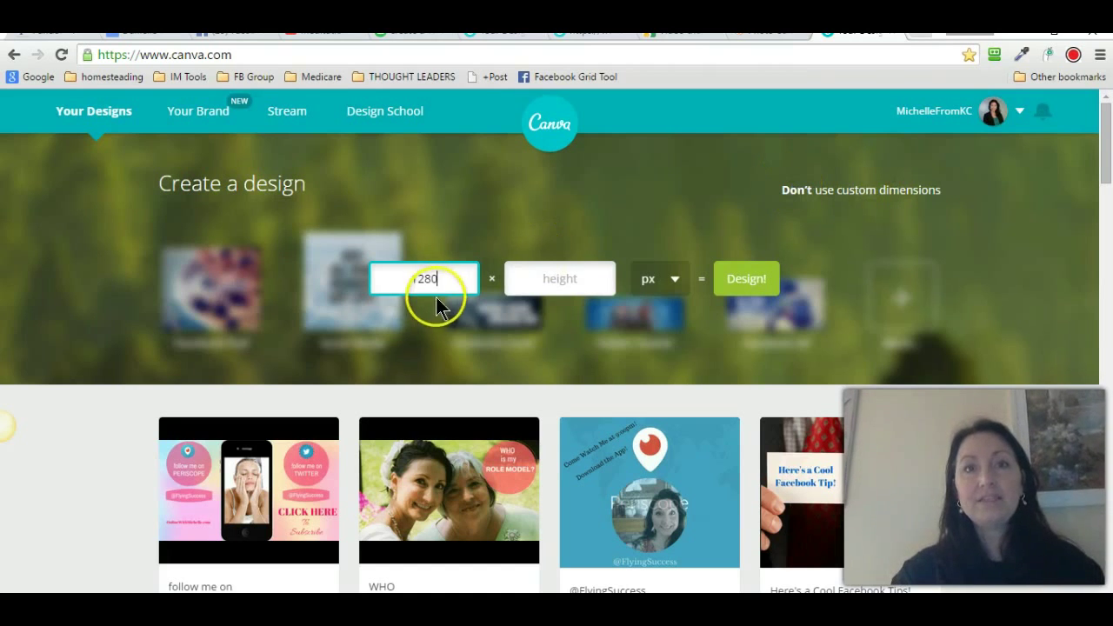
pyautogui.click(546, 275)
pyautogui.write('7')
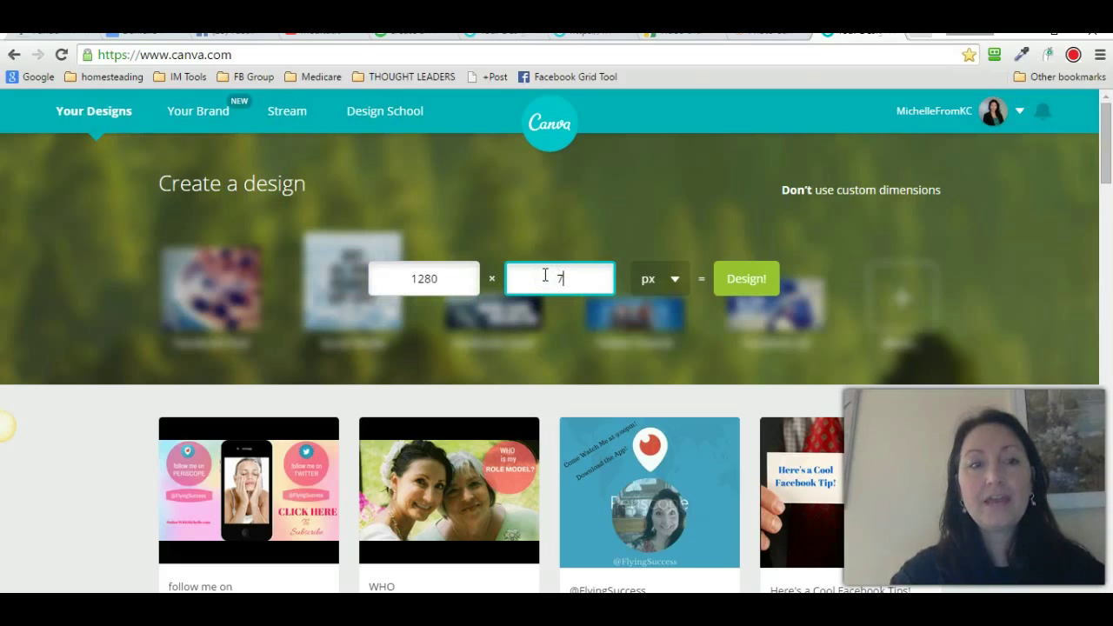
pyautogui.write('20')
pyautogui.click(740, 279)
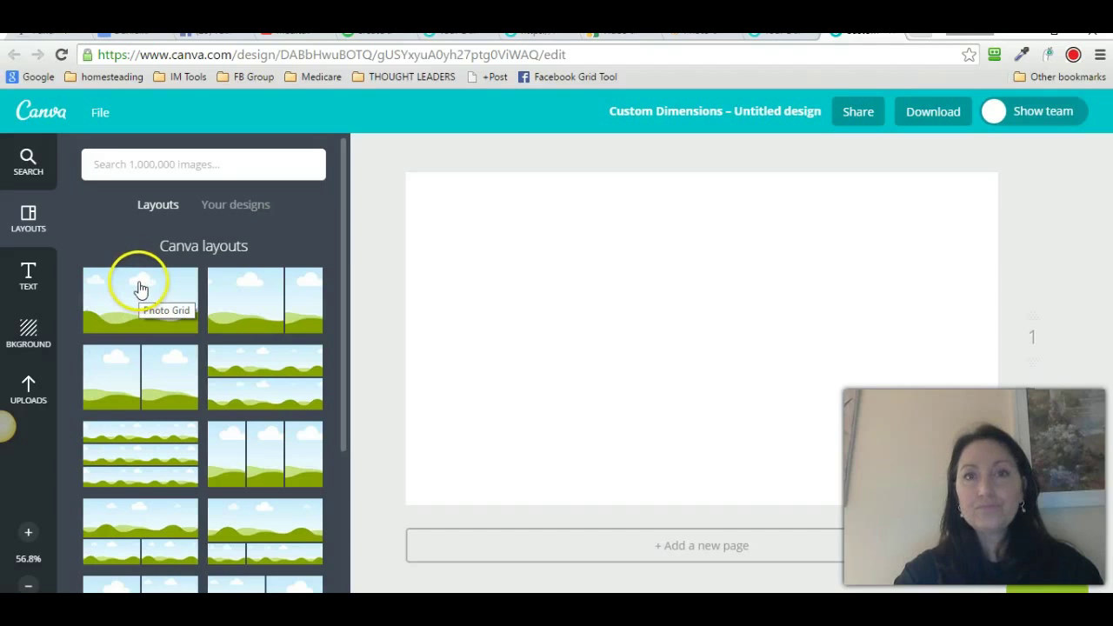
# Add the uploaded pastel gradient image and stretch it to cover the whole page
pyautogui.click(28, 385)
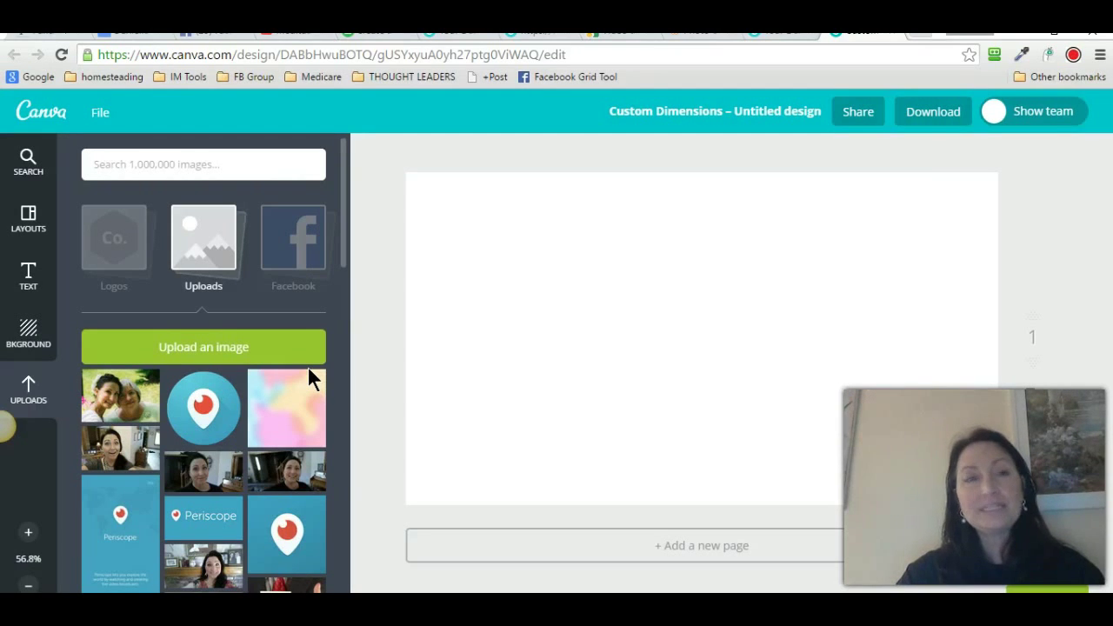
pyautogui.moveTo(305, 416)
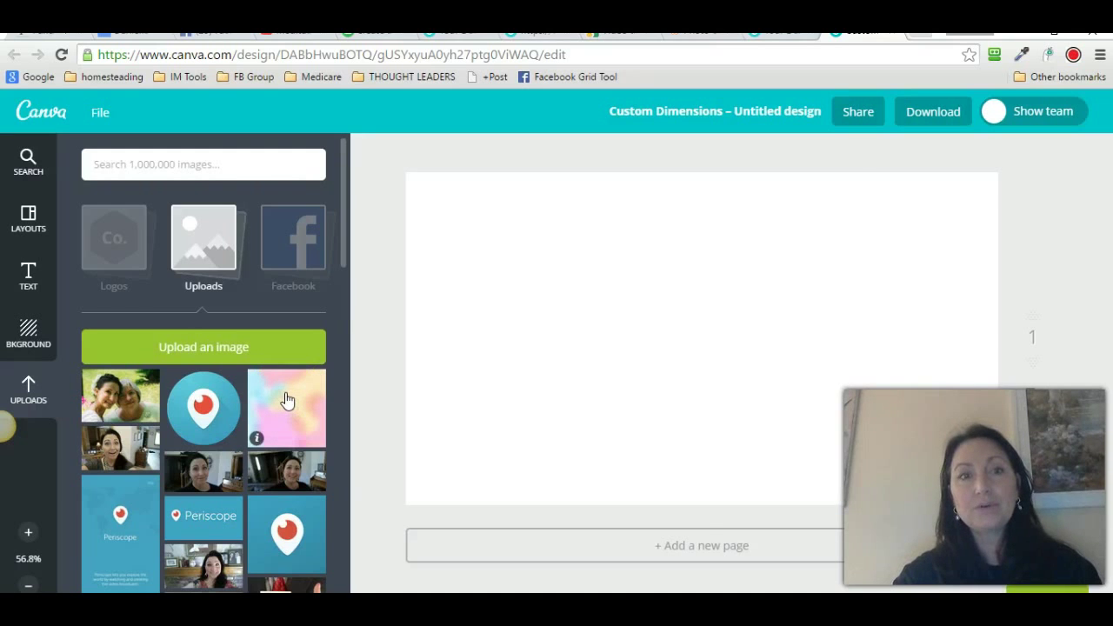
pyautogui.click(287, 400)
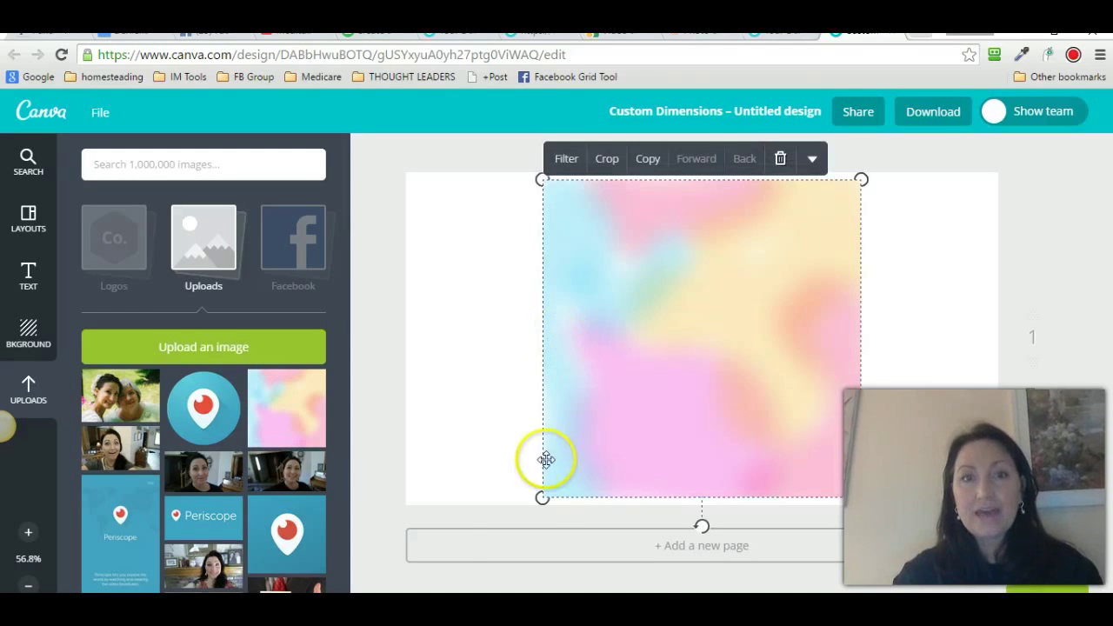
pyautogui.moveTo(539, 496); pyautogui.dragTo(203, 496)
pyautogui.moveTo(860, 180); pyautogui.dragTo(1108, 158)
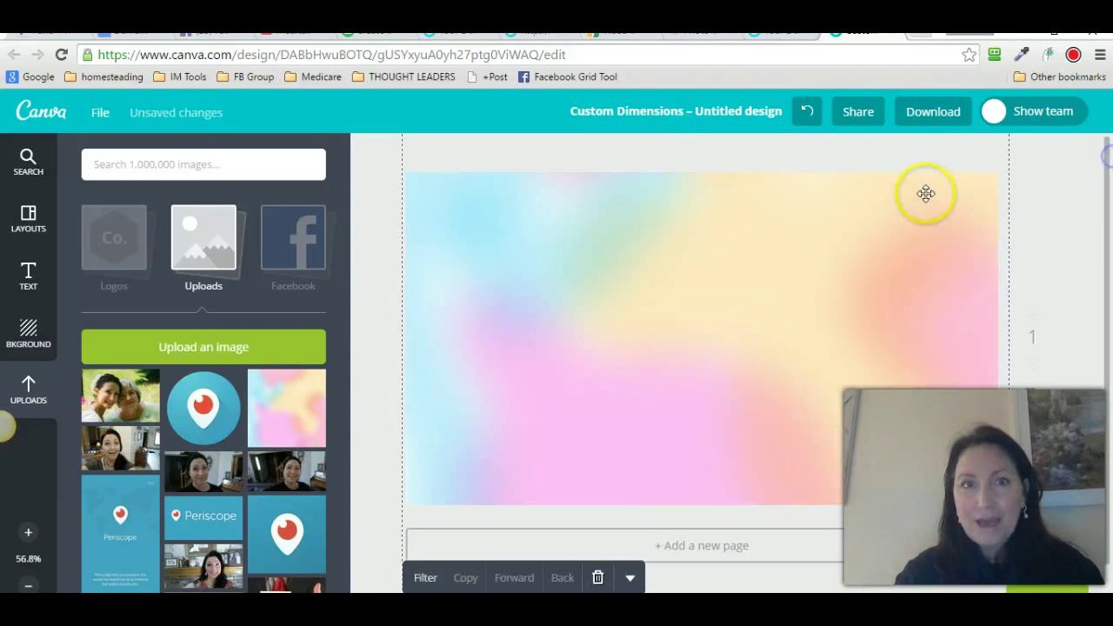
pyautogui.moveTo(1108, 224); pyautogui.dragTo(1104, 266)
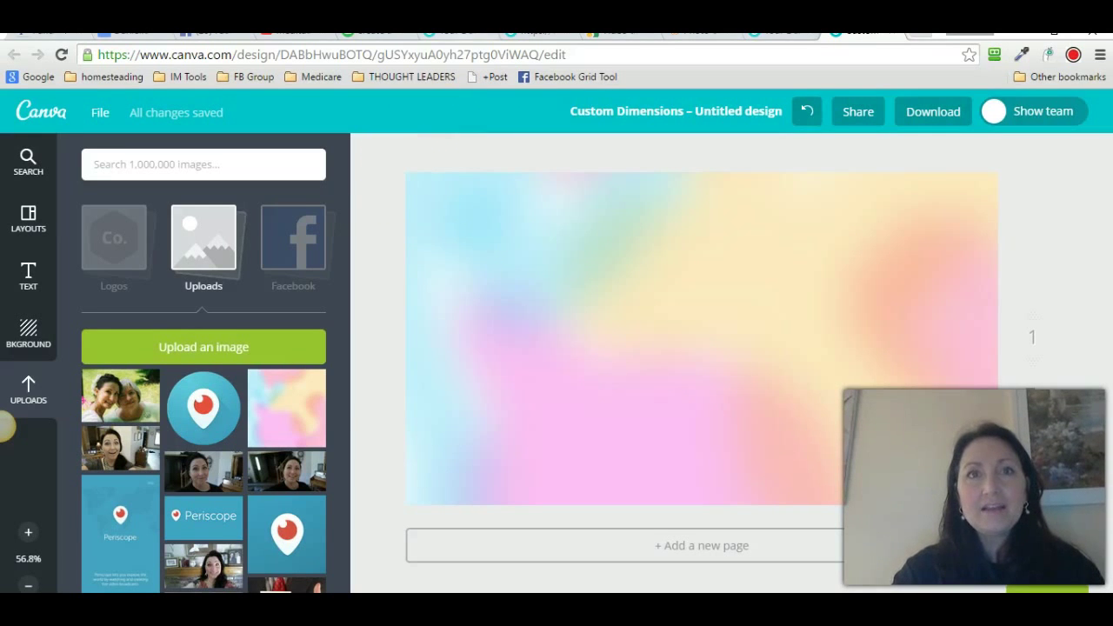
pyautogui.hotkey('ctrl', '6')
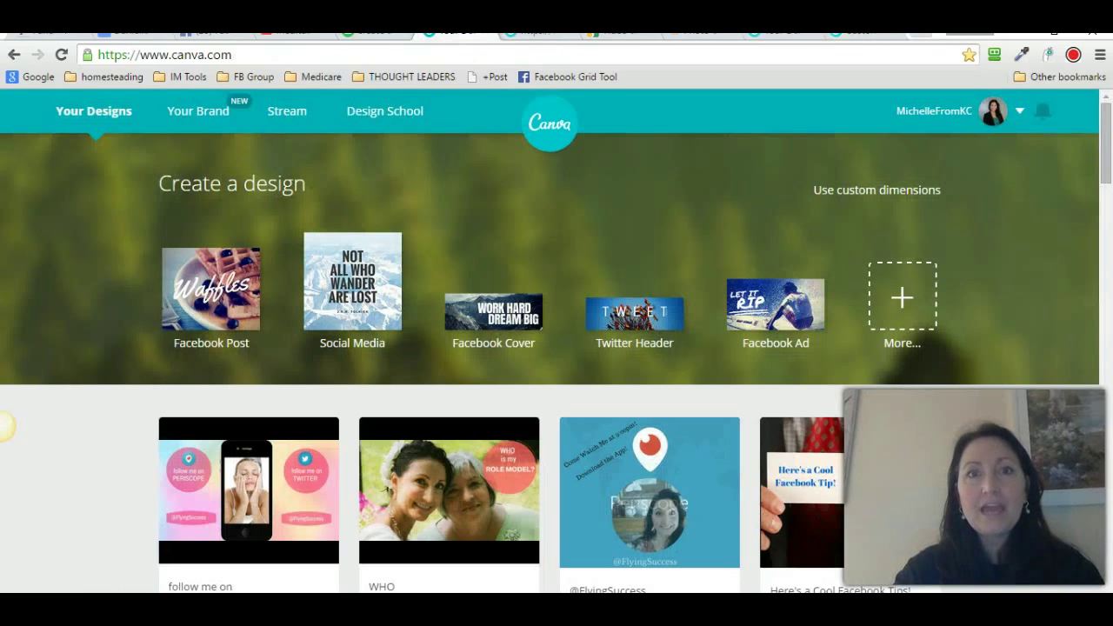
# Nudge the Periscope and Twitter circles and icons into alignment on the follow-me design
pyautogui.click(534, 32)
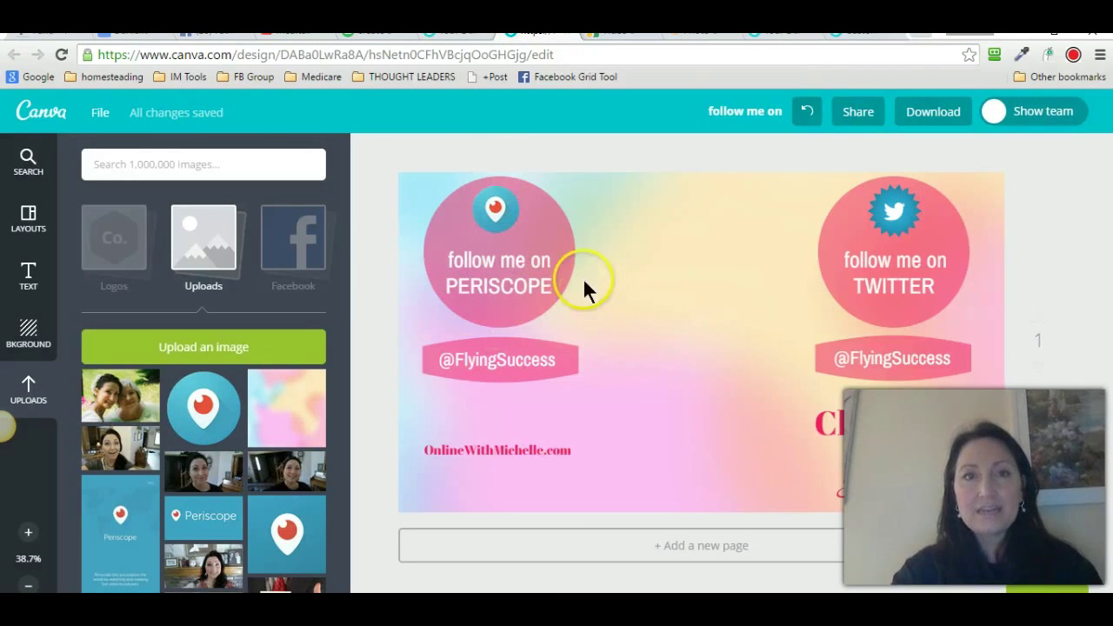
pyautogui.moveTo(552, 244)
pyautogui.mouseDown()
pyautogui.moveTo(544, 236)
pyautogui.moveTo(566, 241)
pyautogui.moveTo(545, 239)
pyautogui.mouseUp()
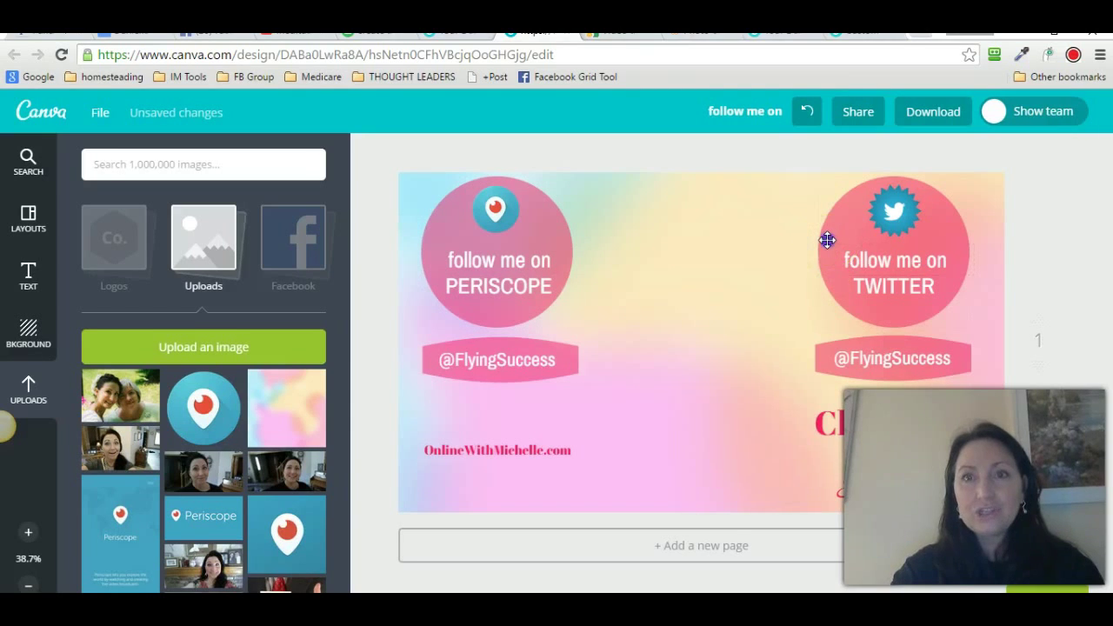
pyautogui.moveTo(827, 241); pyautogui.dragTo(825, 235)
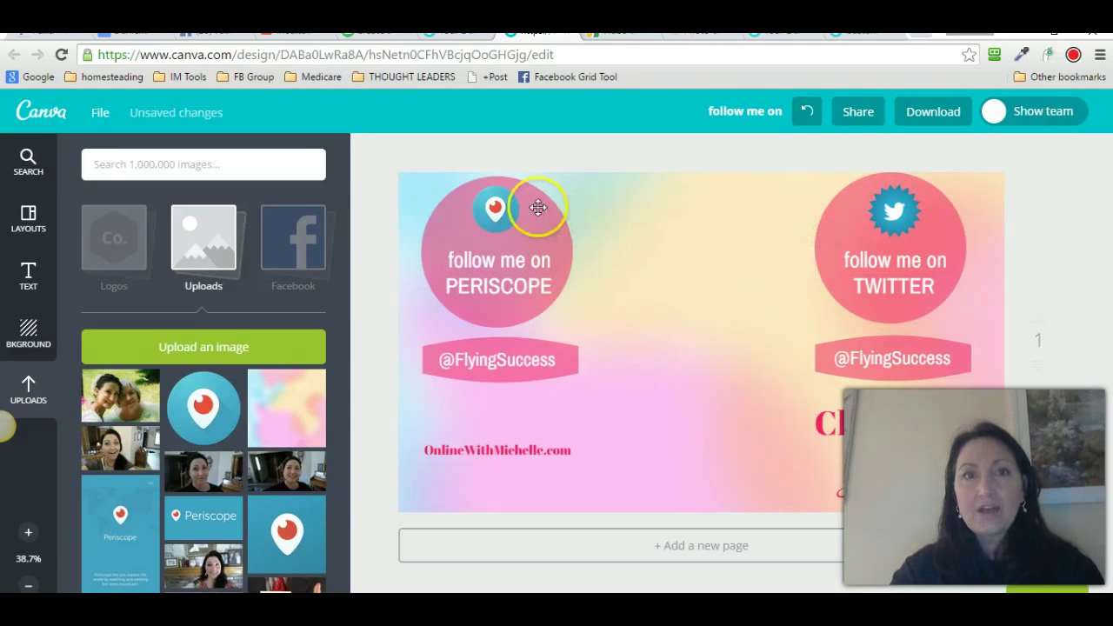
pyautogui.moveTo(494, 205); pyautogui.dragTo(494, 206)
pyautogui.click(880, 206)
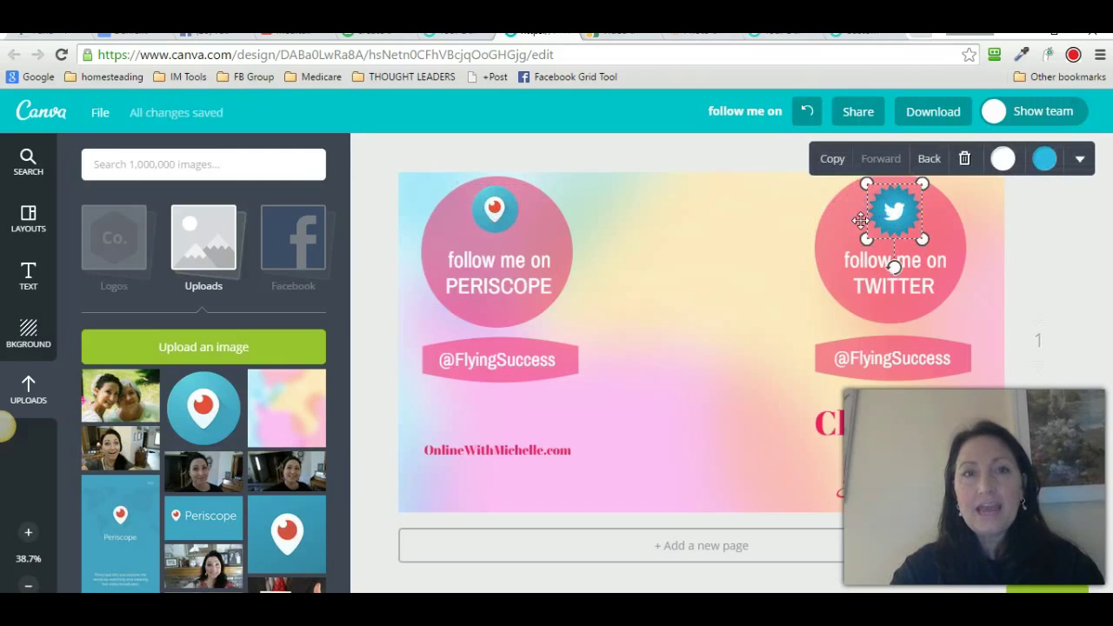
pyautogui.click(525, 254)
pyautogui.click(846, 268)
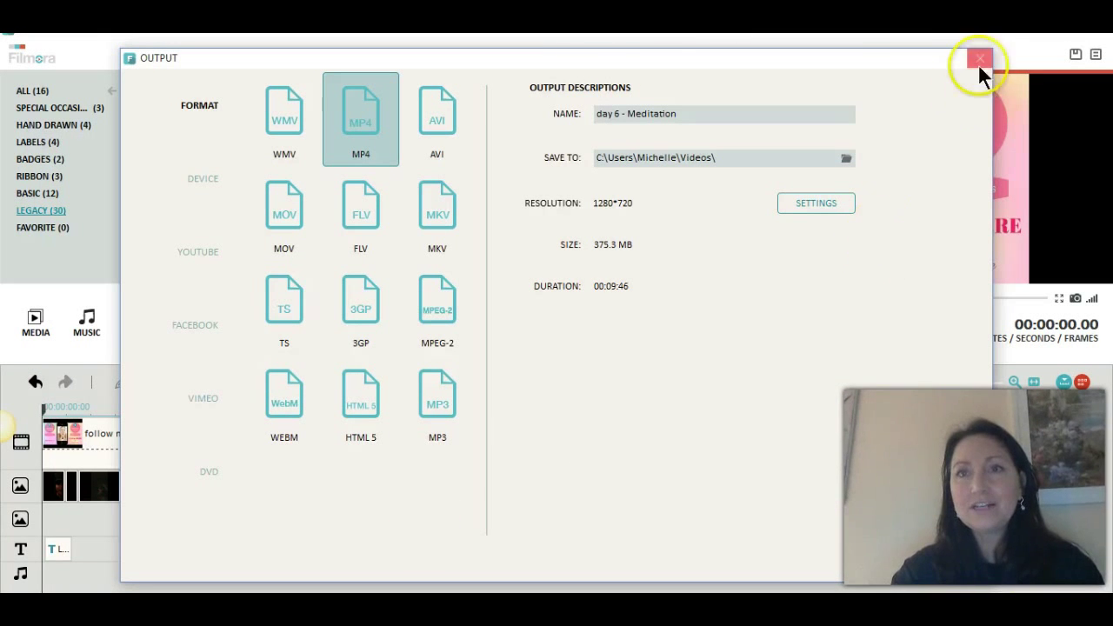
# Minimize Chrome and launch Wondershare Filmora from the desktop
pyautogui.click(979, 59)
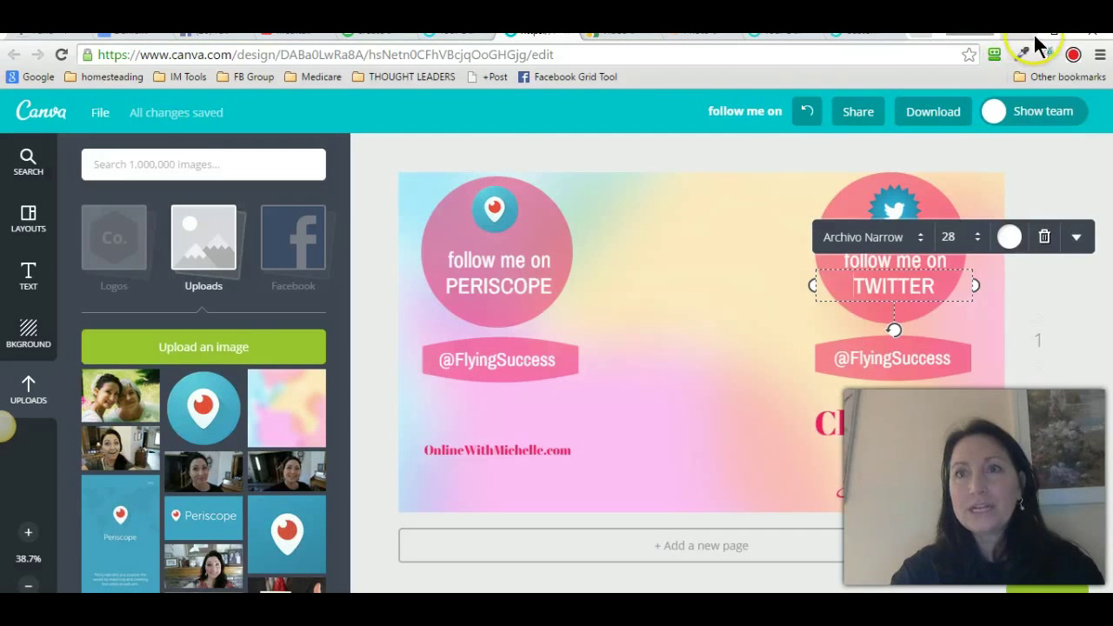
pyautogui.click(1019, 34)
pyautogui.click(208, 370)
pyautogui.doubleClick(208, 382)
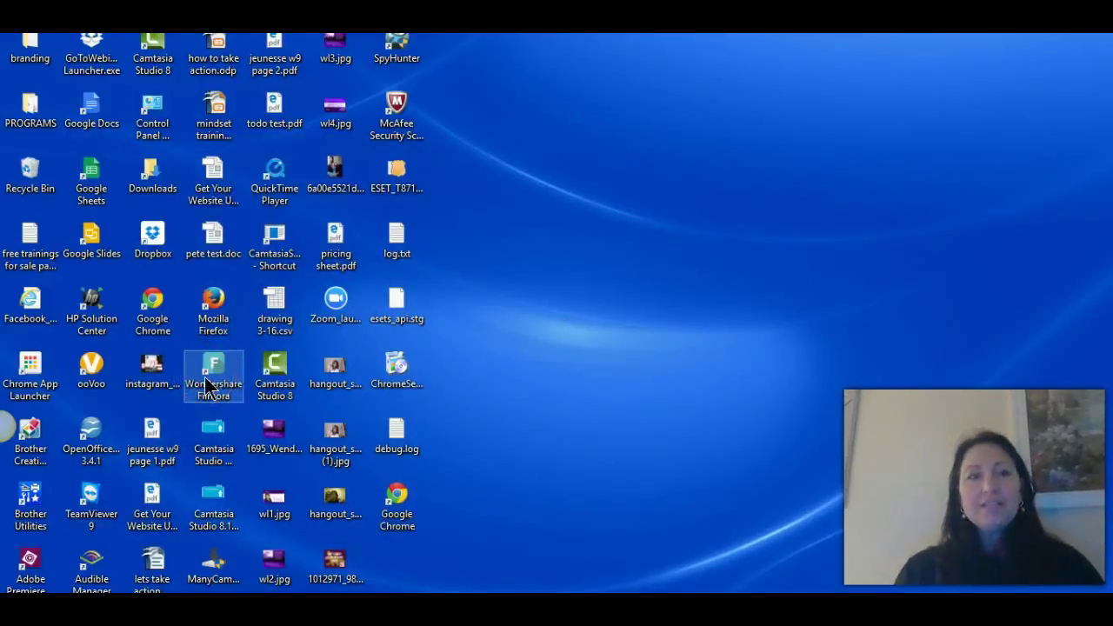
# Relaunch Filmora from the desktop and decline recovering the last unsaved project
pyautogui.doubleClick(211, 372)
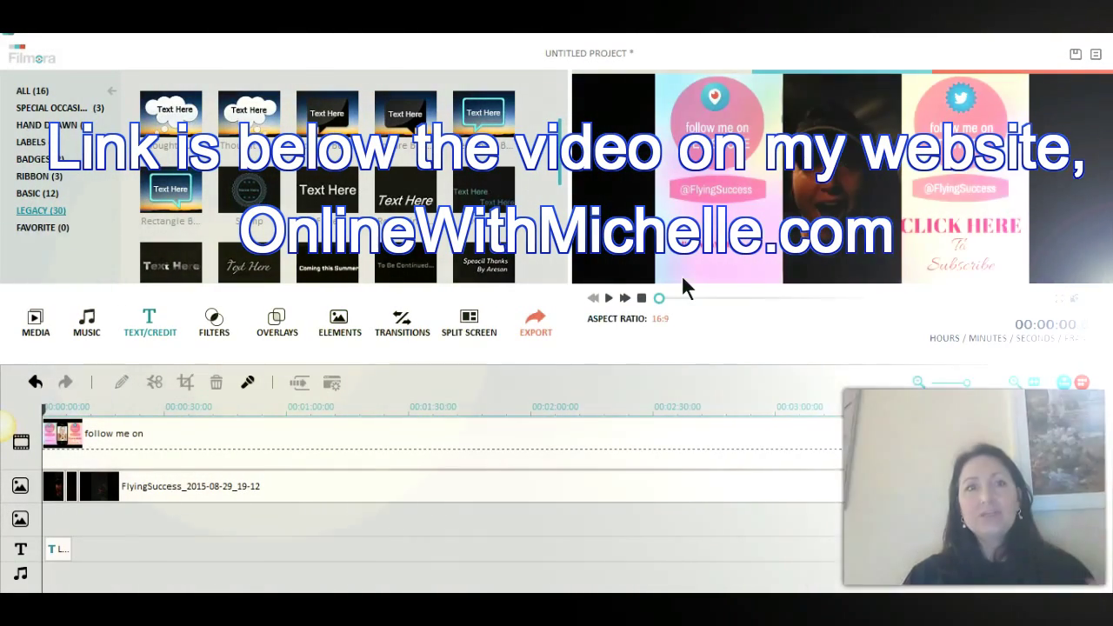
pyautogui.click(263, 426)
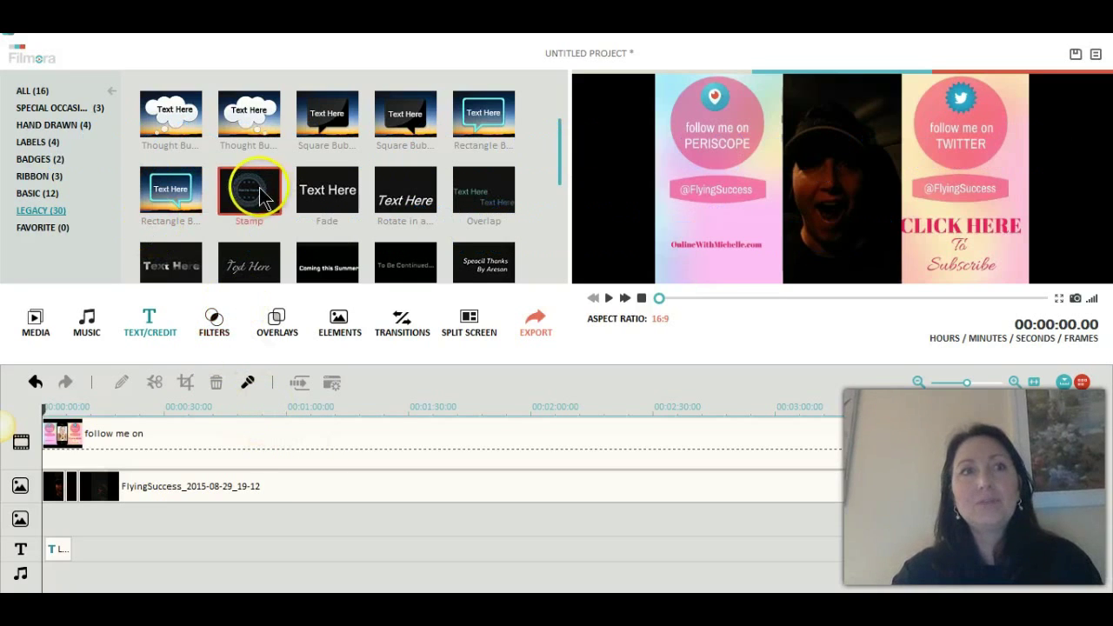
pyautogui.click(18, 52)
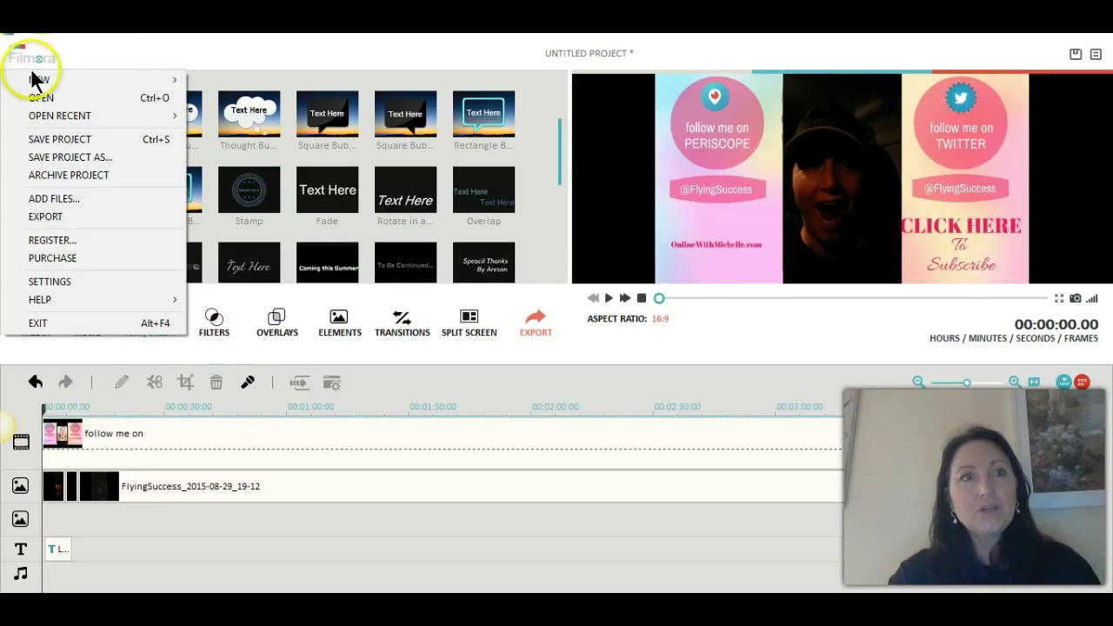
pyautogui.moveTo(34, 84)
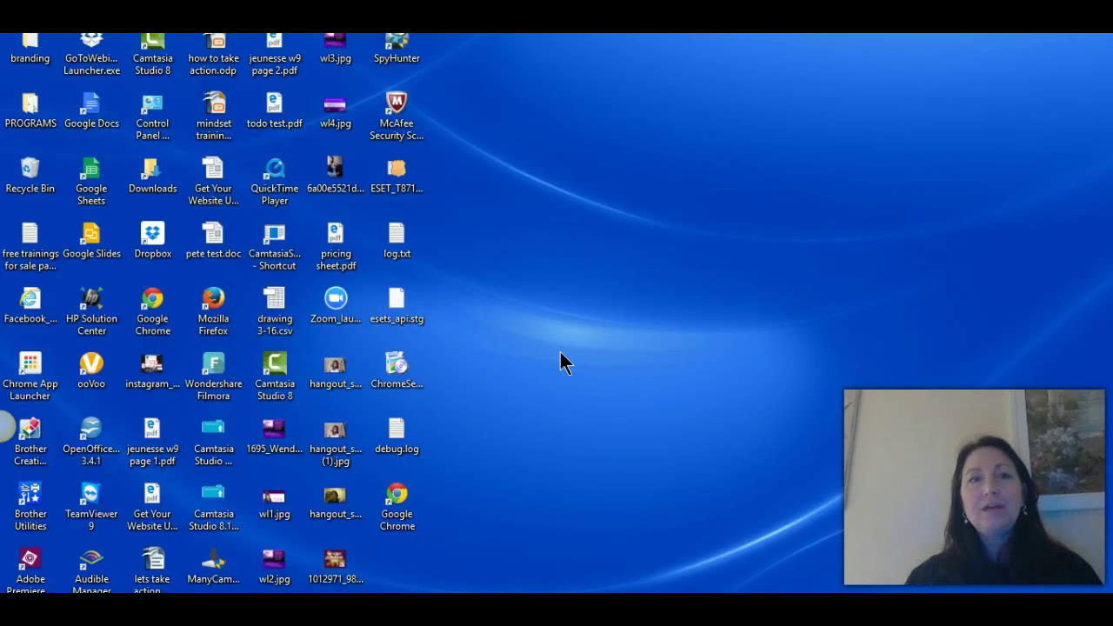
pyautogui.doubleClick(213, 370)
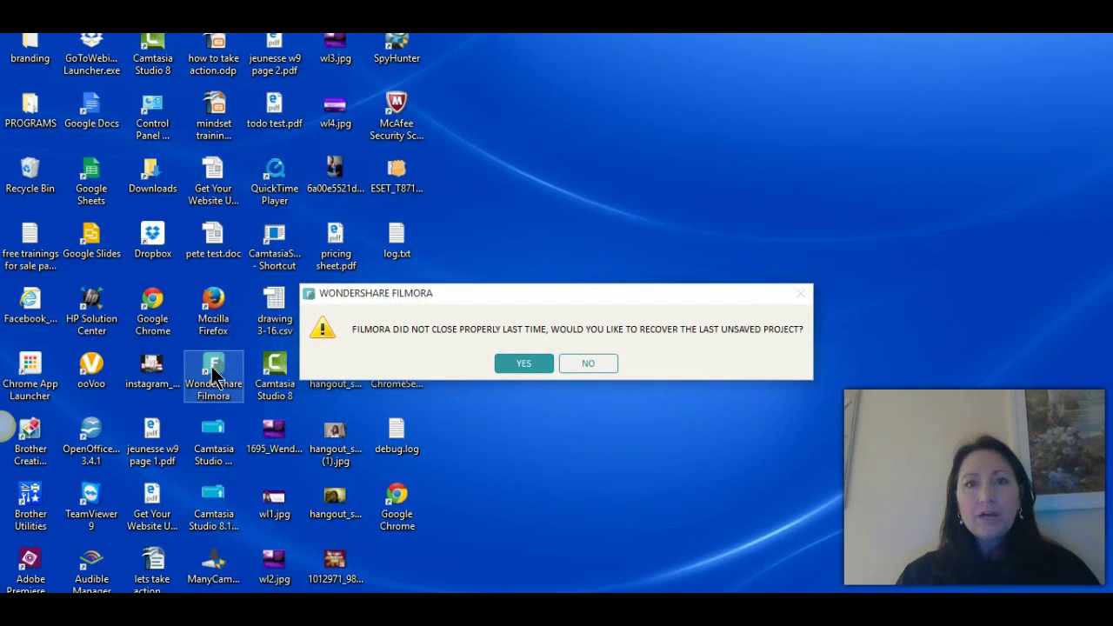
pyautogui.click(600, 363)
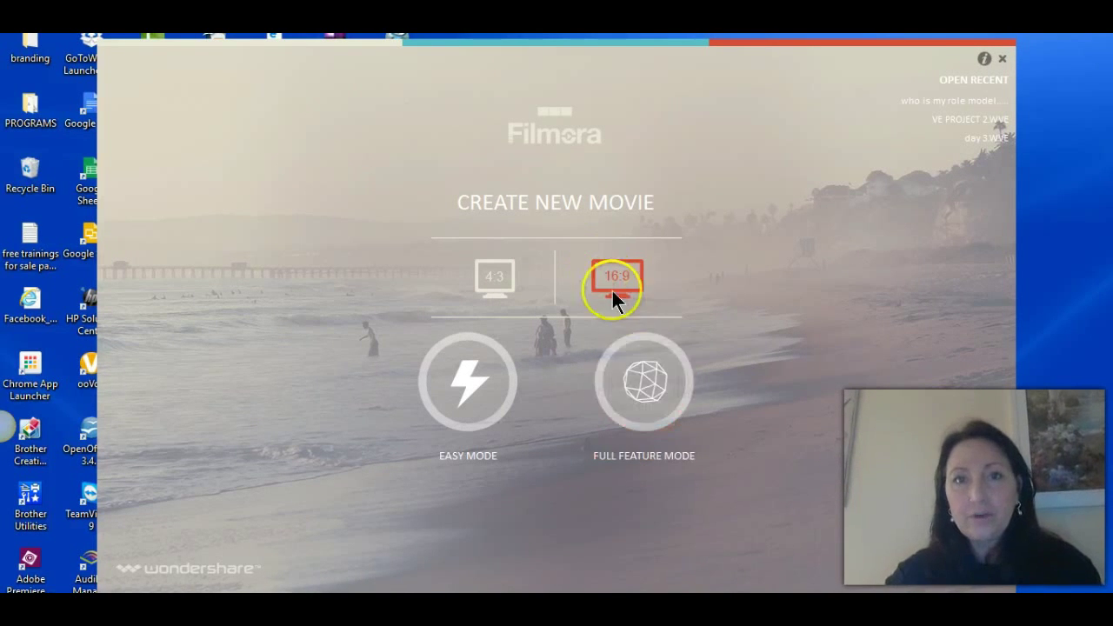
# Start a new 16:9 project in Filmora's Full Feature Mode
pyautogui.click(631, 364)
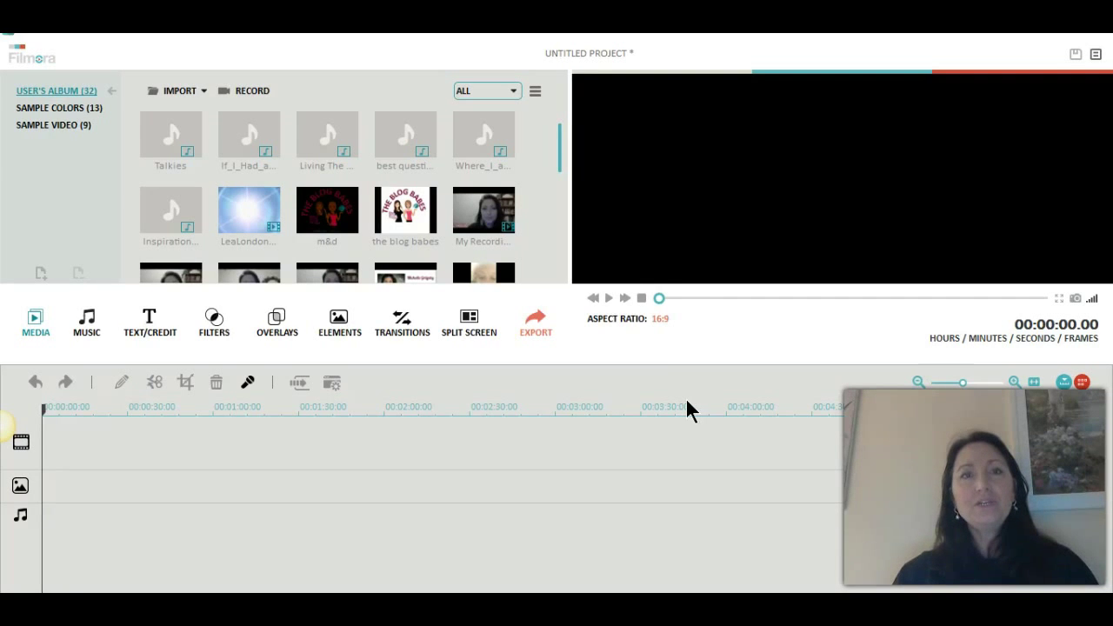
pyautogui.click(559, 173)
pyautogui.moveTo(559, 172)
pyautogui.mouseDown()
pyautogui.moveTo(553, 150)
pyautogui.moveTo(555, 262)
pyautogui.moveTo(558, 148)
pyautogui.mouseUp()
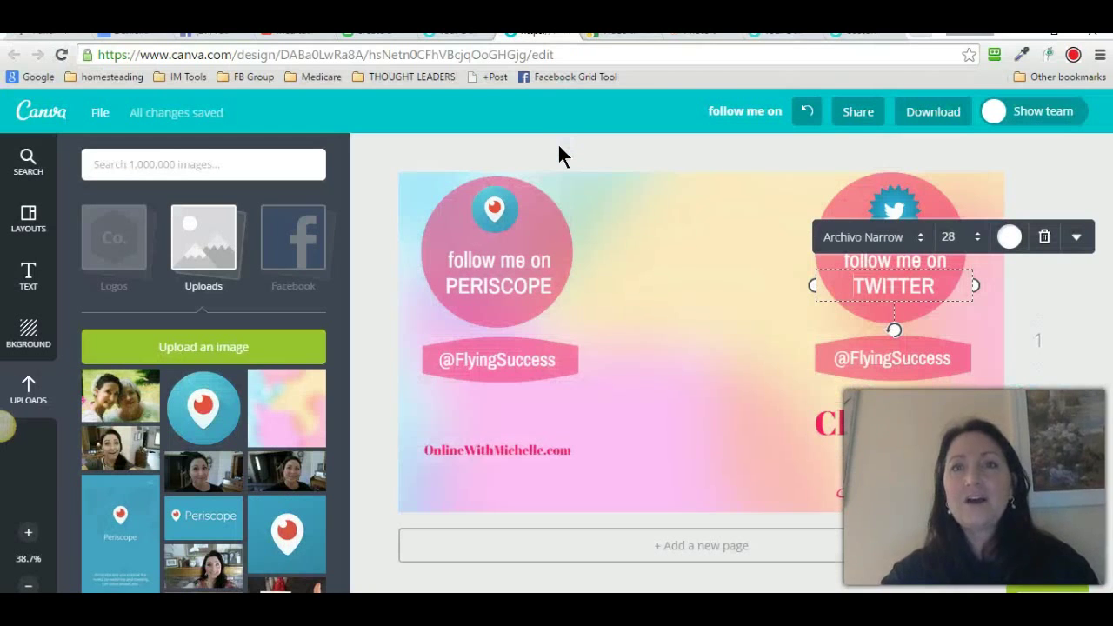
# Deselect the TWITTER text on Canva's follow-me design and bring up its download options
pyautogui.click(599, 306)
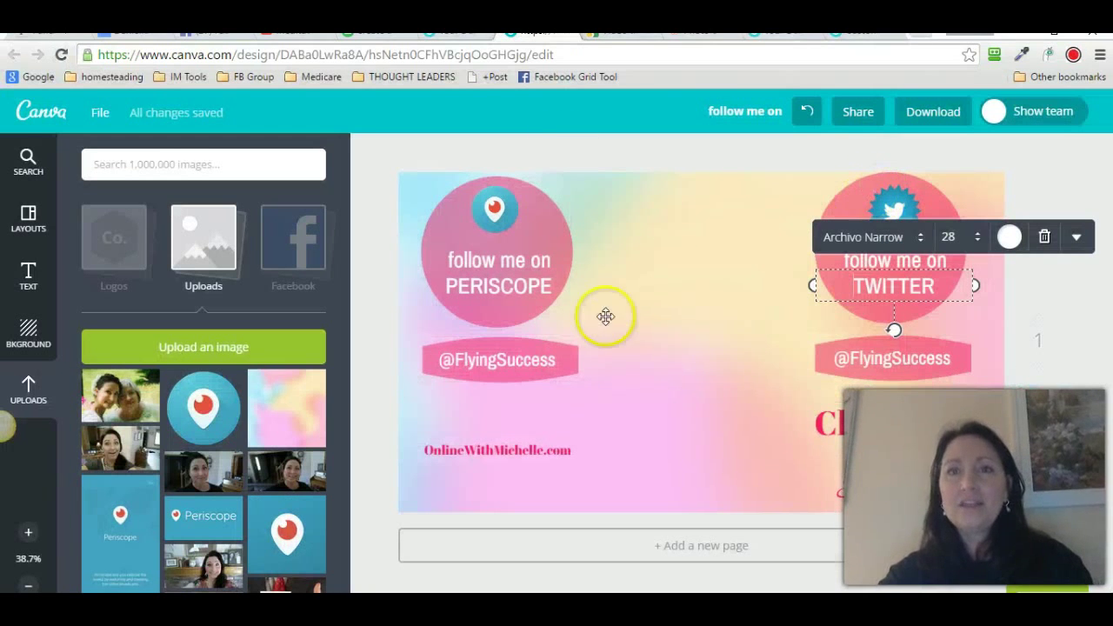
pyautogui.click(667, 199)
pyautogui.click(913, 113)
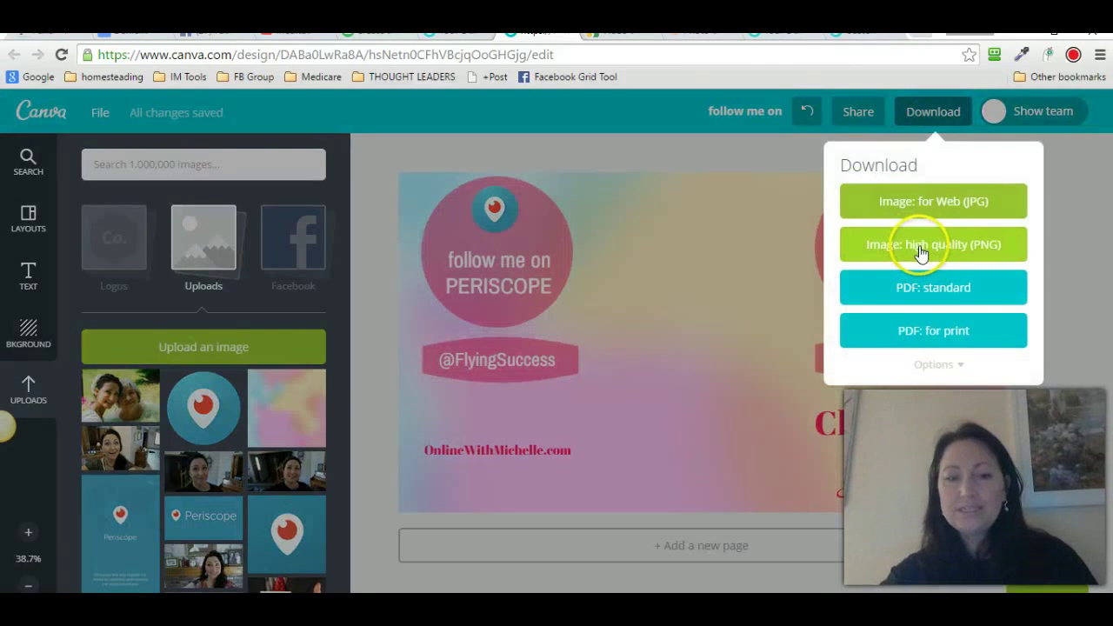
# Save the follow-me design as a high-quality PNG, follow me on (1).png, in Pictures
pyautogui.click(906, 246)
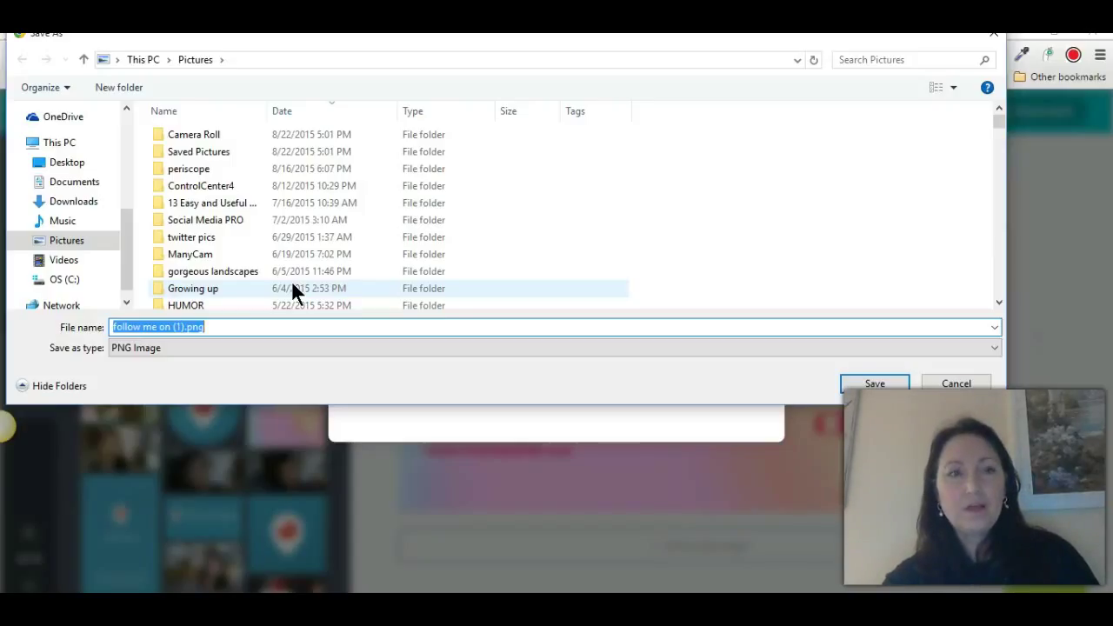
pyautogui.click(884, 384)
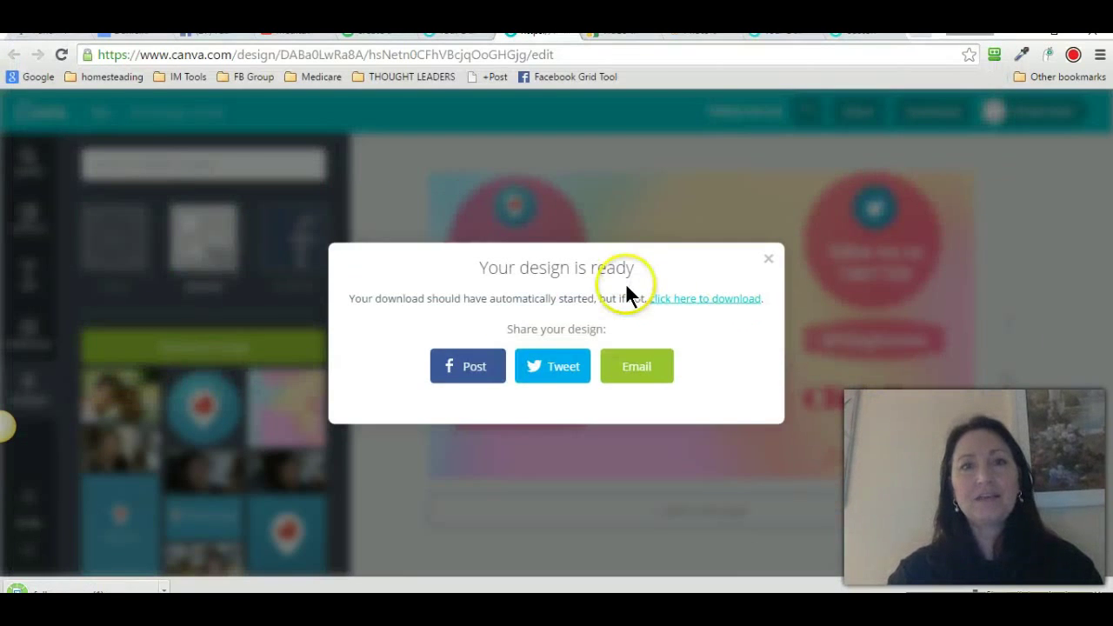
pyautogui.click(769, 261)
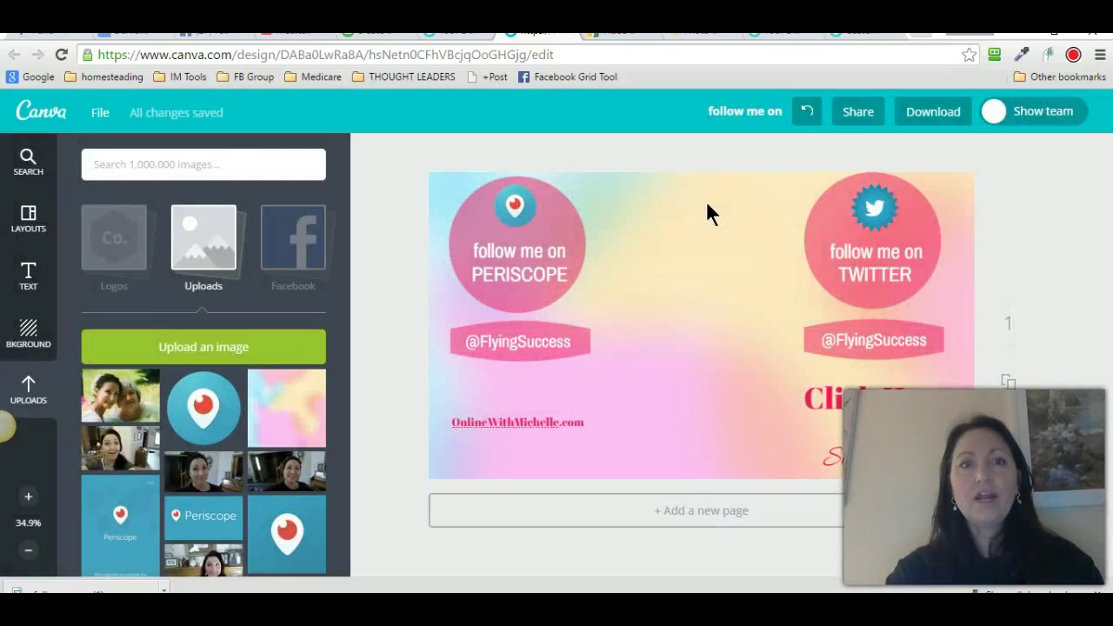
pyautogui.hotkey('alt', 'Tab')
# Import follow me on (1).png from Pictures into Filmora's media library, searching 'foll'
pyautogui.click(712, 236)
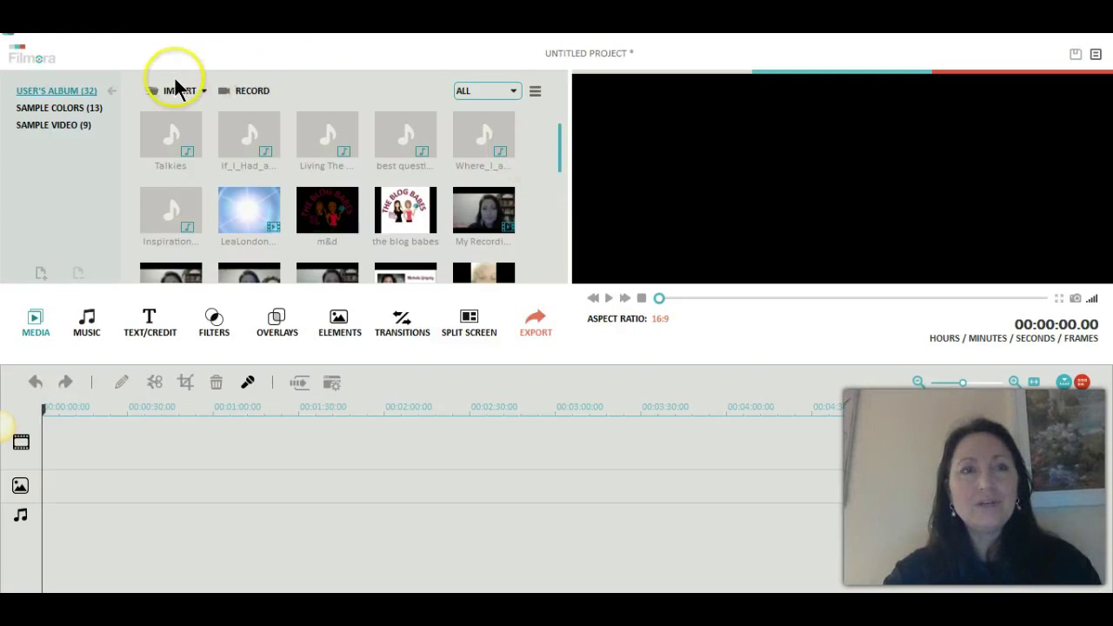
pyautogui.click(176, 88)
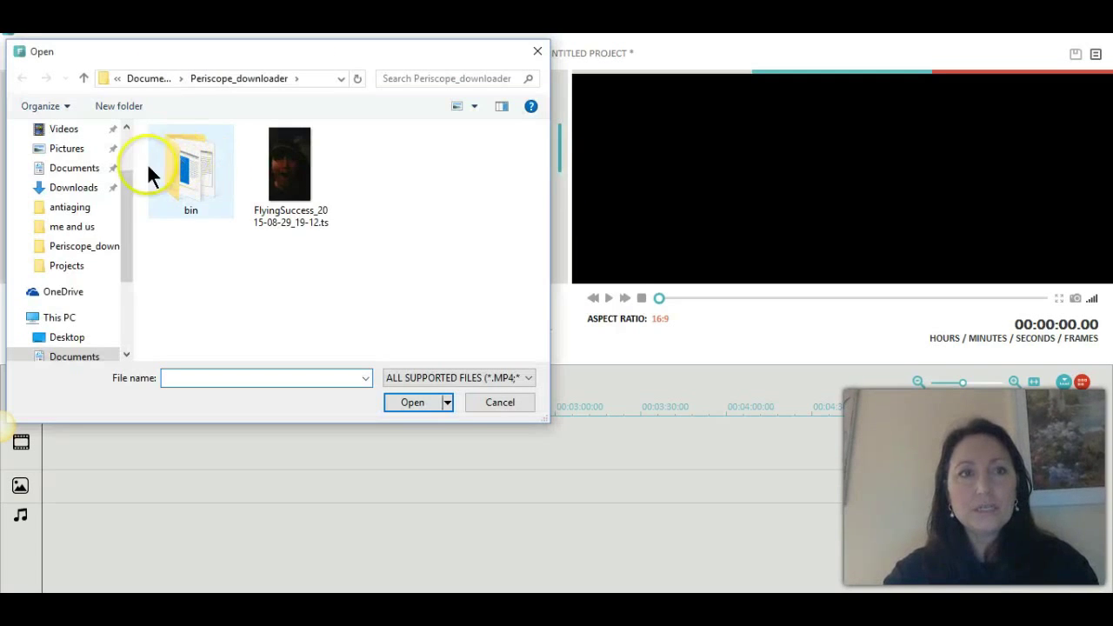
pyautogui.moveTo(125, 273); pyautogui.dragTo(123, 292)
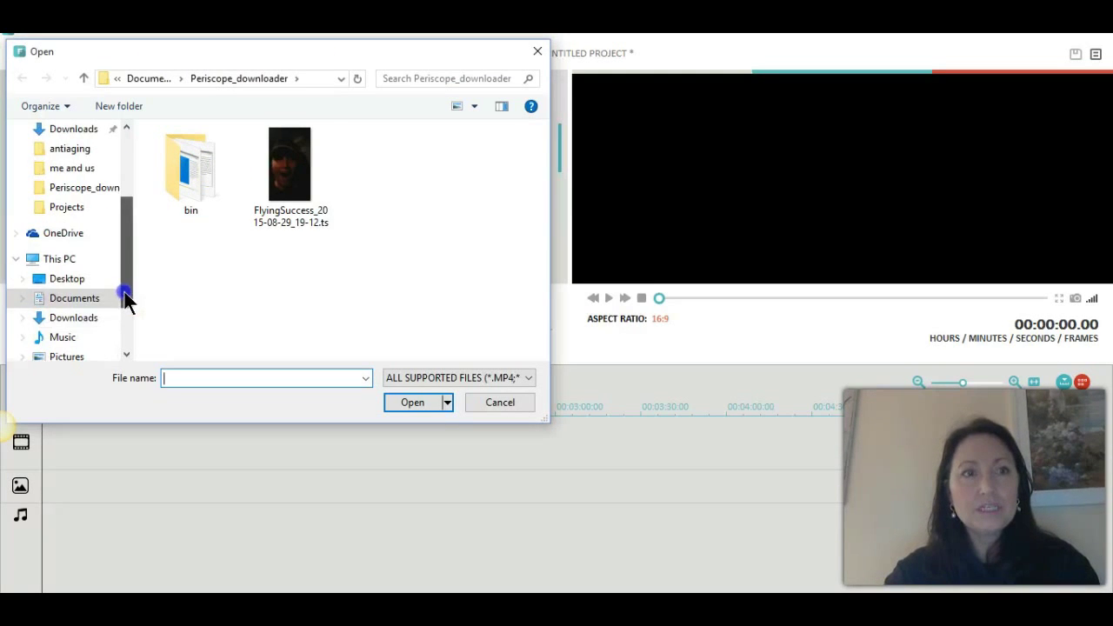
pyautogui.click(83, 356)
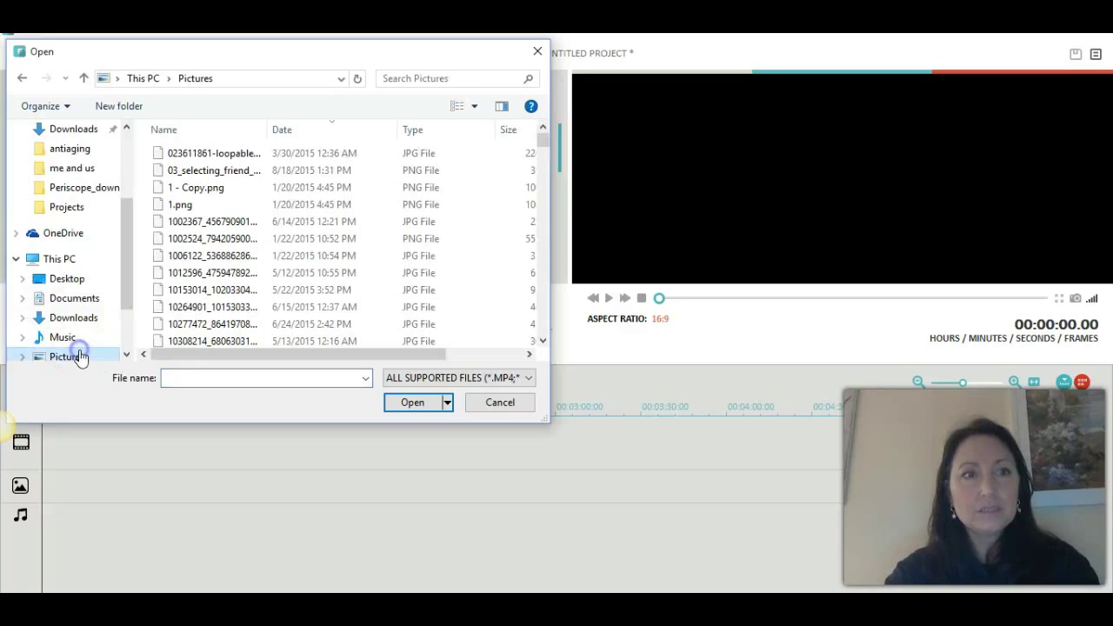
pyautogui.click(424, 77)
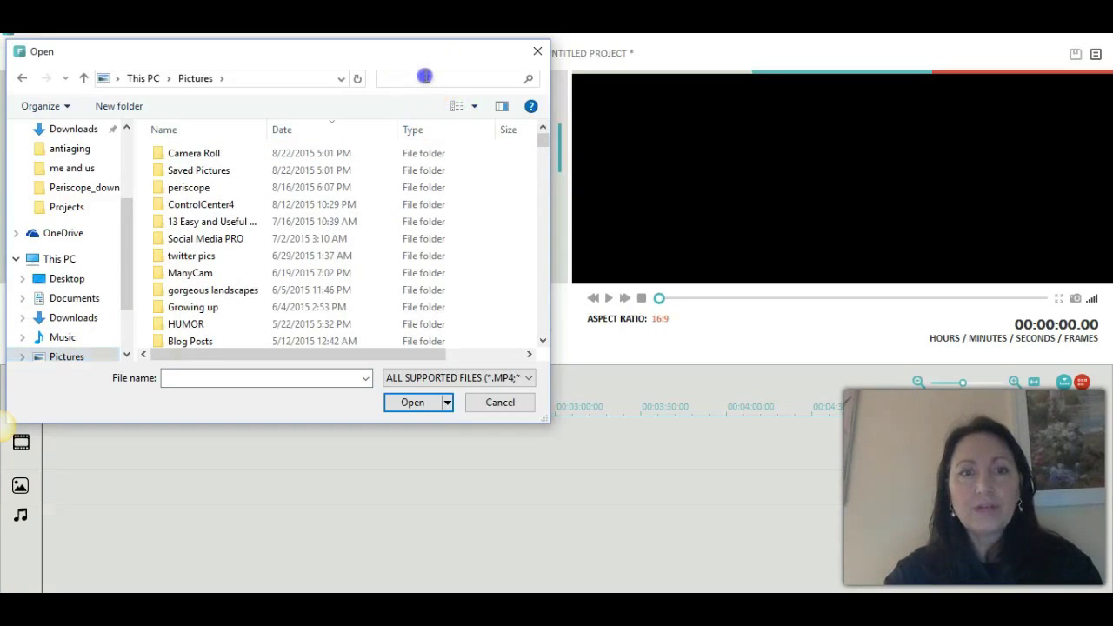
pyautogui.write('follow me')
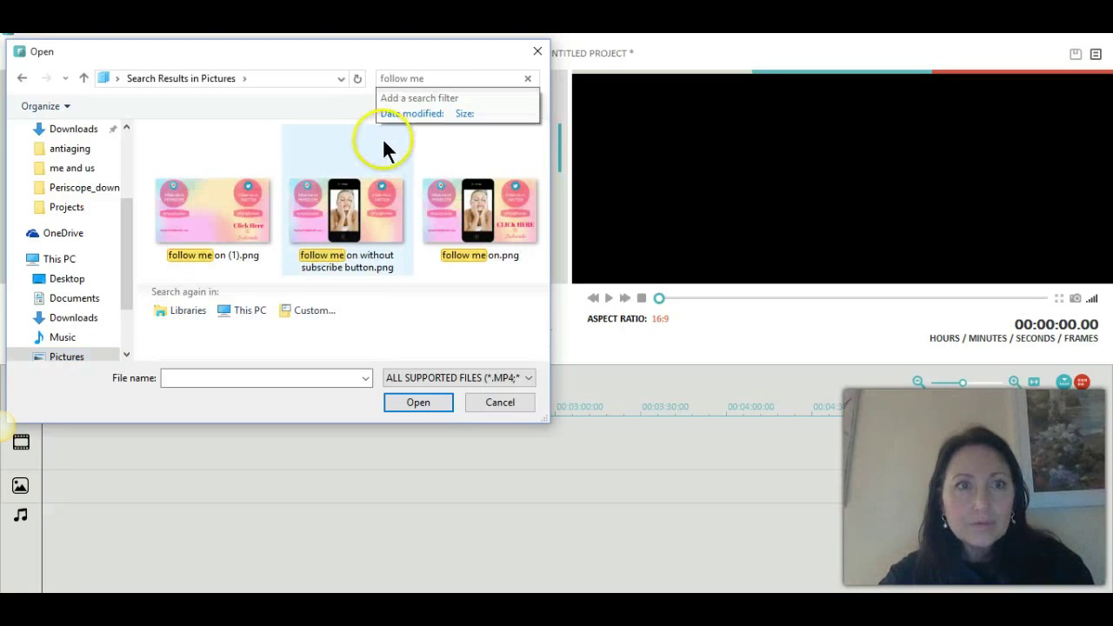
pyautogui.doubleClick(193, 218)
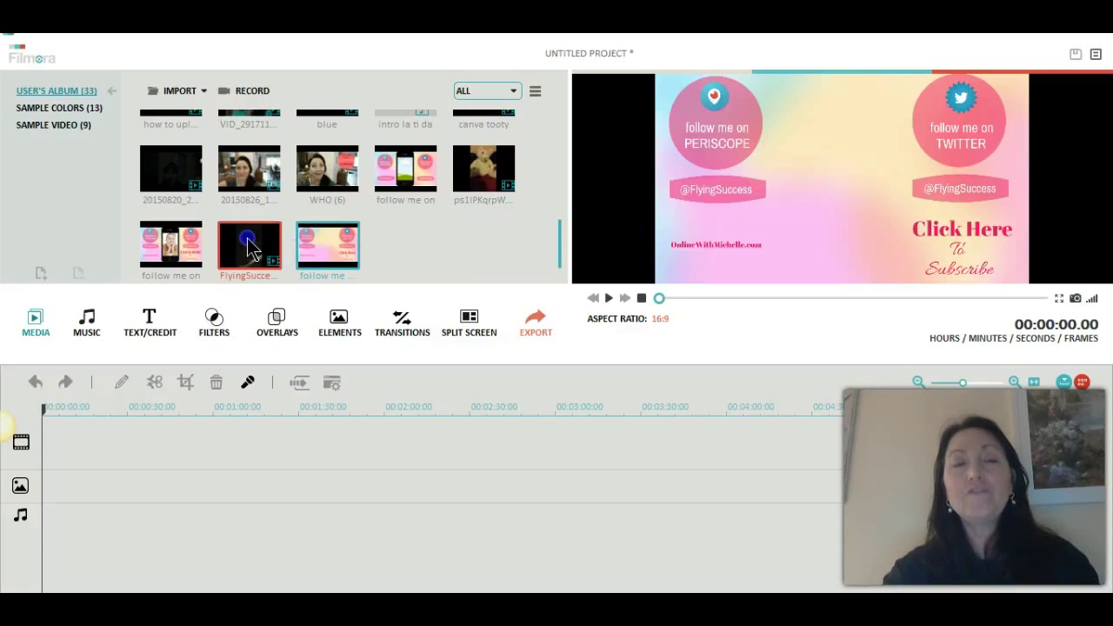
# Add the 'follow me on (1)' image to the start of the video track and stretch it into a long clip
pyautogui.rightClick(333, 244)
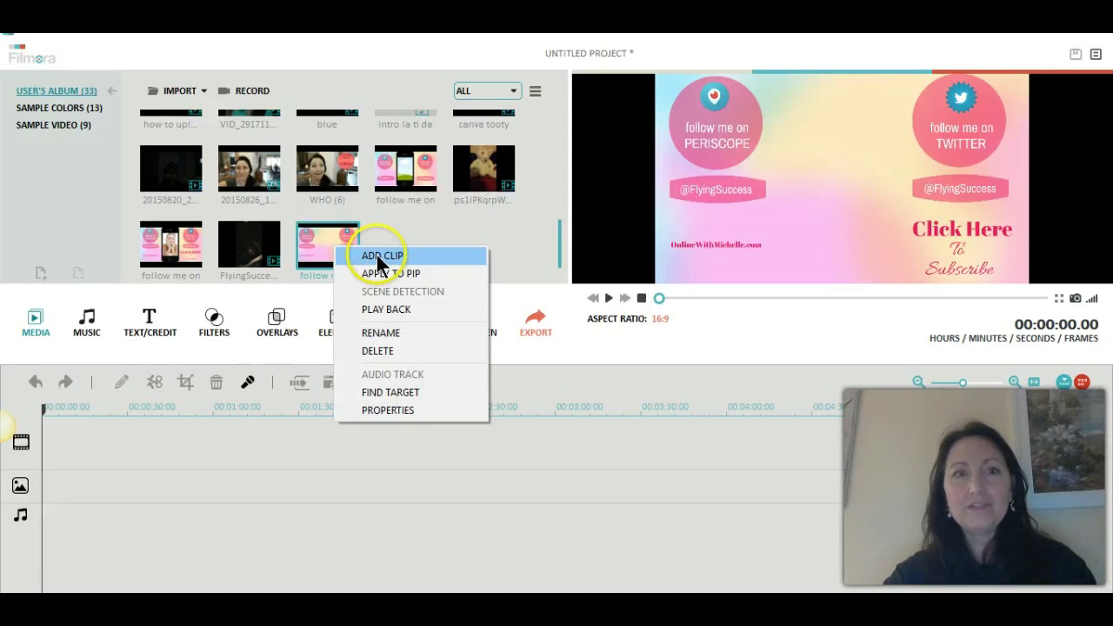
pyautogui.click(376, 255)
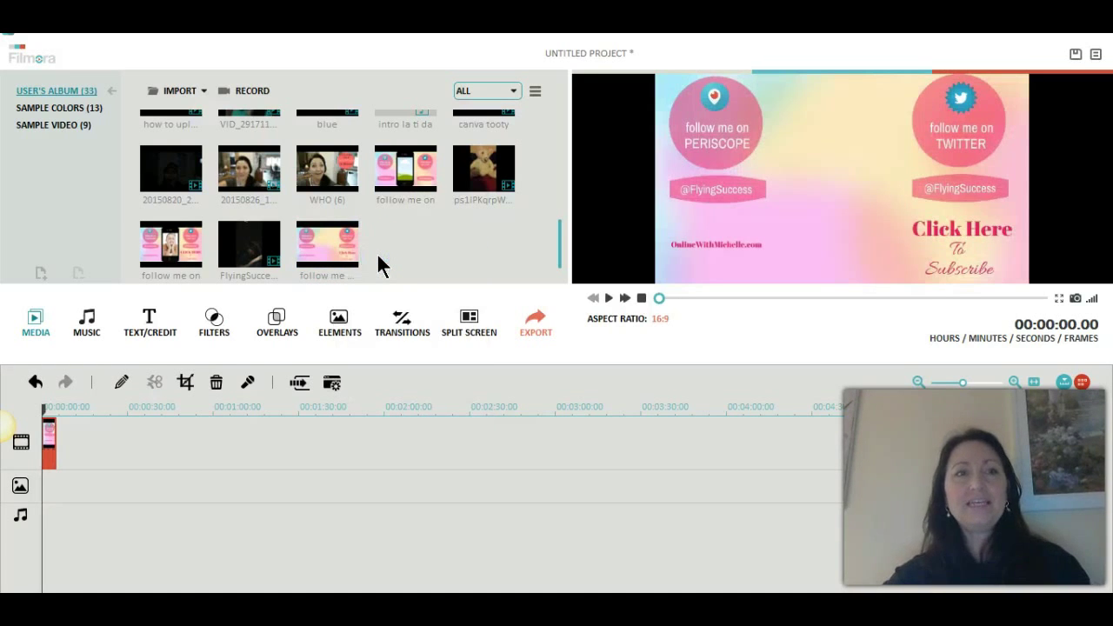
pyautogui.moveTo(54, 430); pyautogui.dragTo(745, 417)
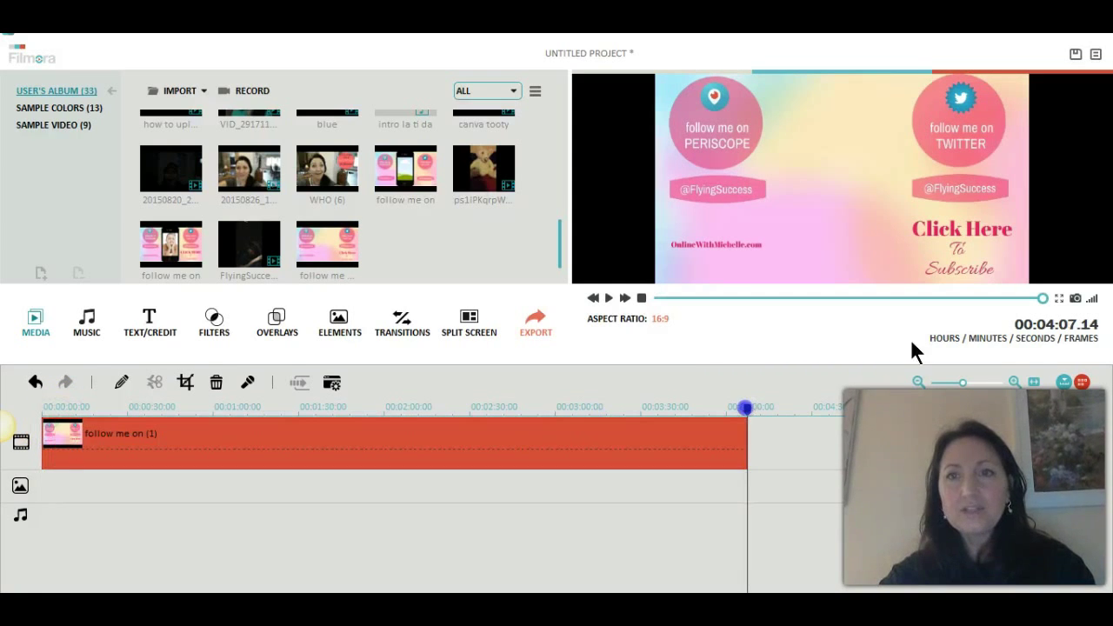
pyautogui.moveTo(963, 382); pyautogui.dragTo(938, 384)
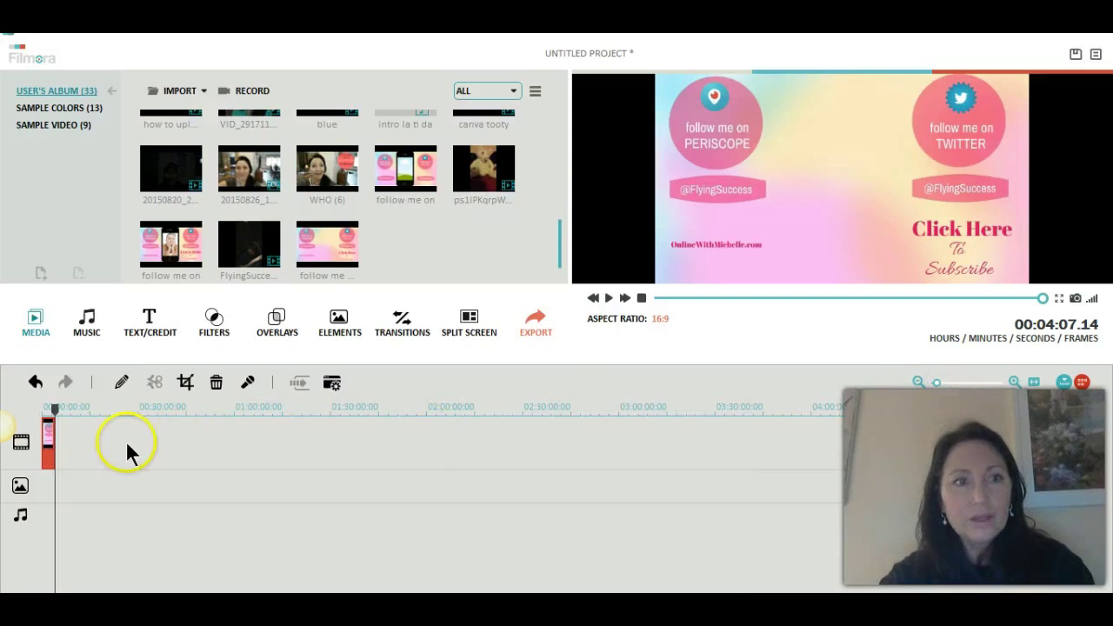
pyautogui.moveTo(49, 432); pyautogui.dragTo(43, 410)
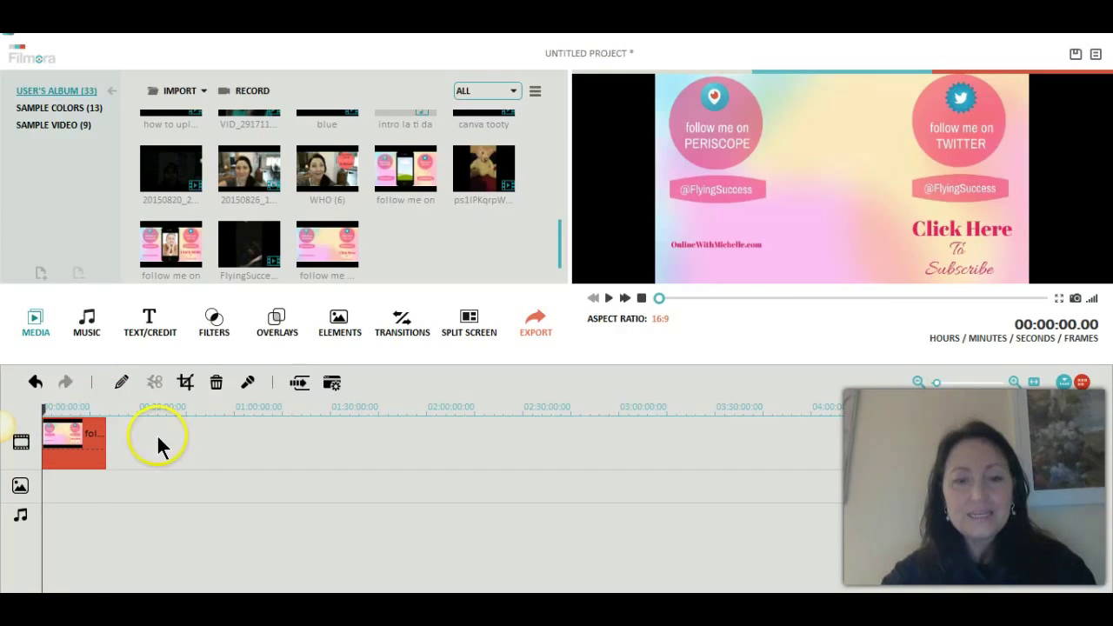
# Overlay the FlyingSuccess video as picture-in-picture, then delete the misplaced overlay clip
pyautogui.rightClick(253, 238)
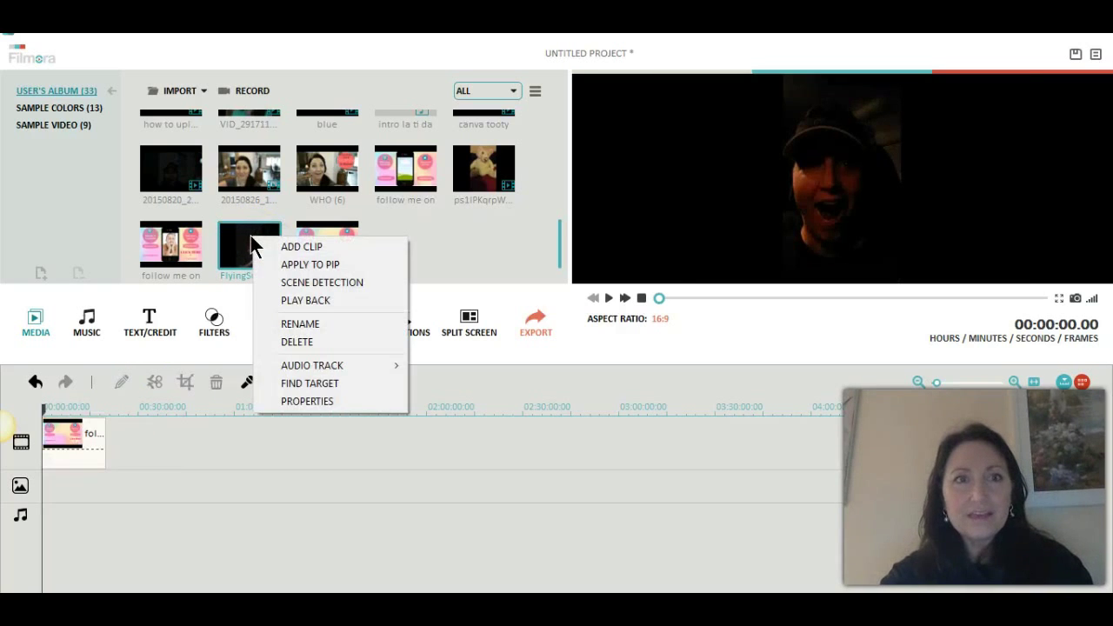
pyautogui.click(293, 264)
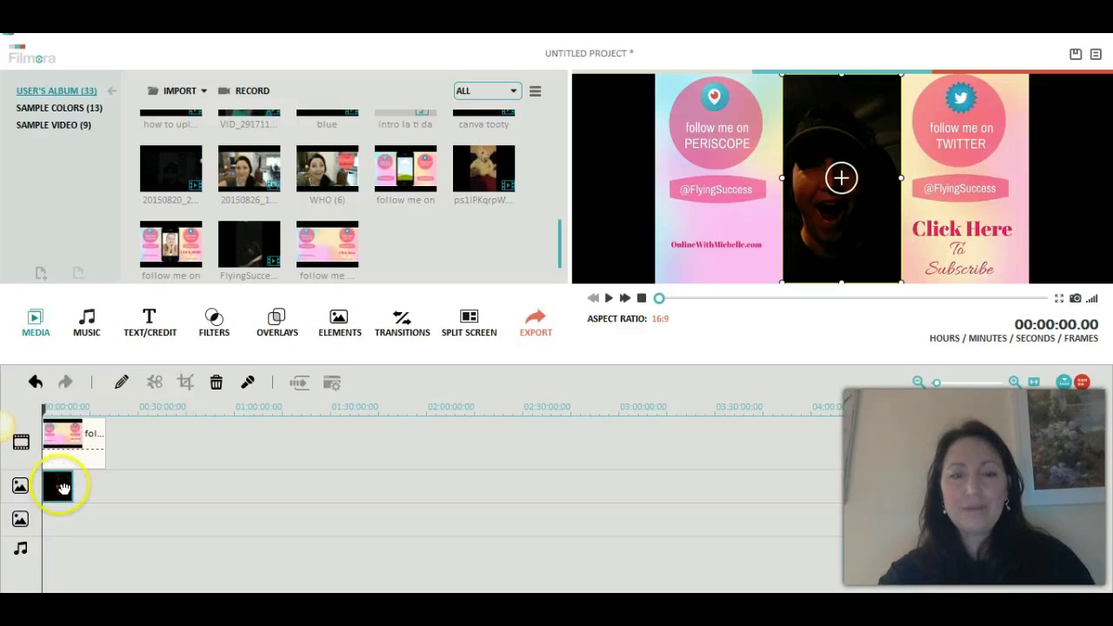
pyautogui.moveTo(62, 487)
pyautogui.mouseDown()
pyautogui.moveTo(20, 484)
pyautogui.moveTo(55, 485)
pyautogui.mouseUp()
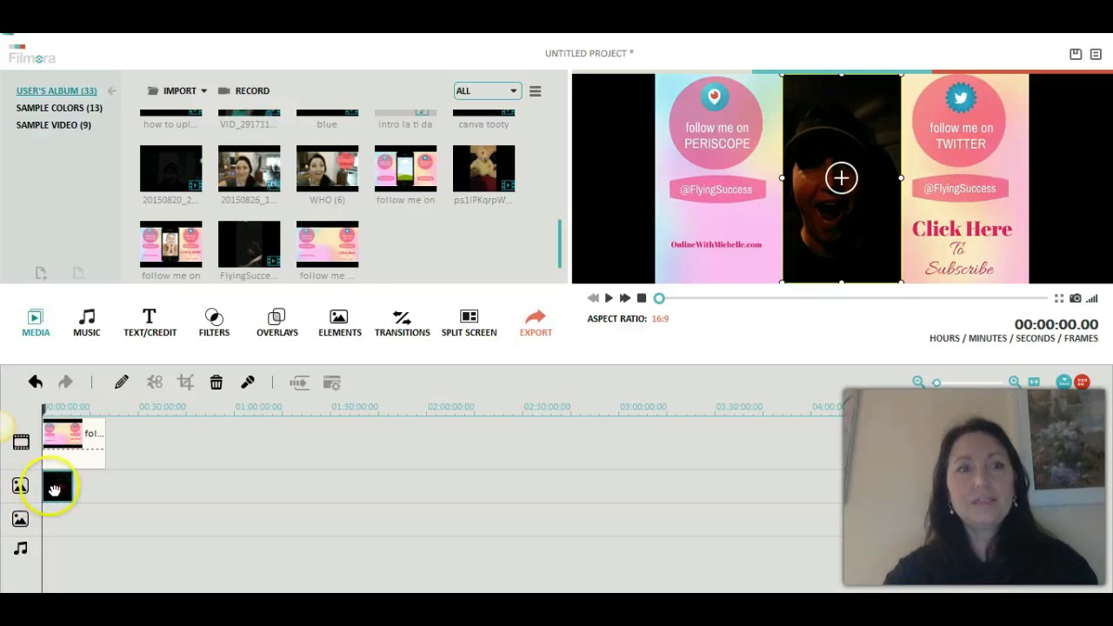
pyautogui.press('Delete')
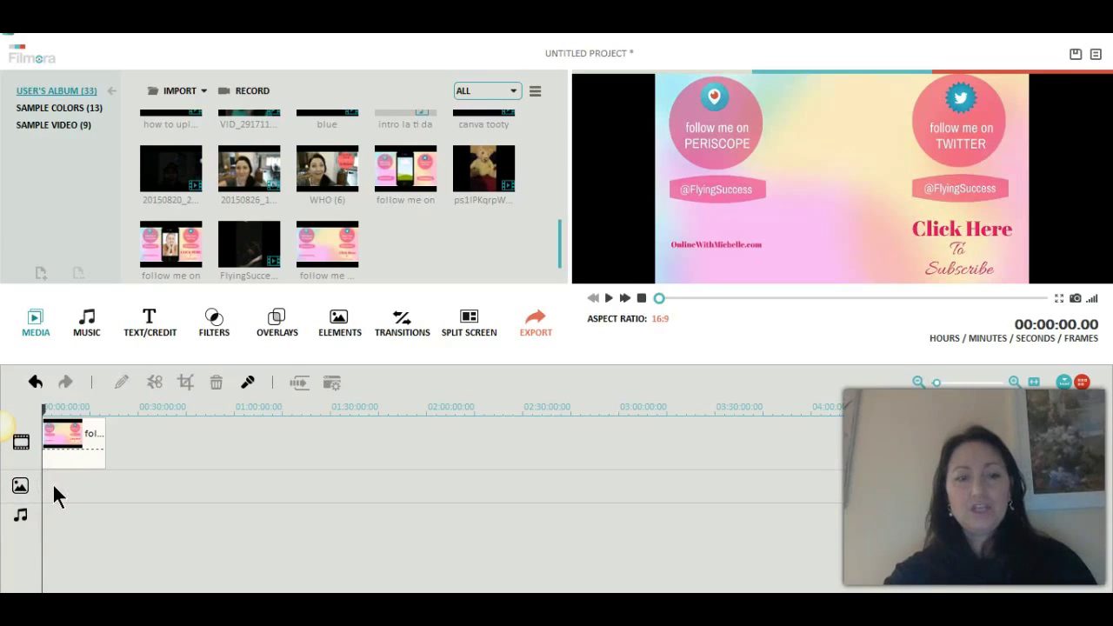
# Re-apply the FlyingSuccess video to the picture-in-picture track
pyautogui.click(237, 253)
pyautogui.rightClick(237, 253)
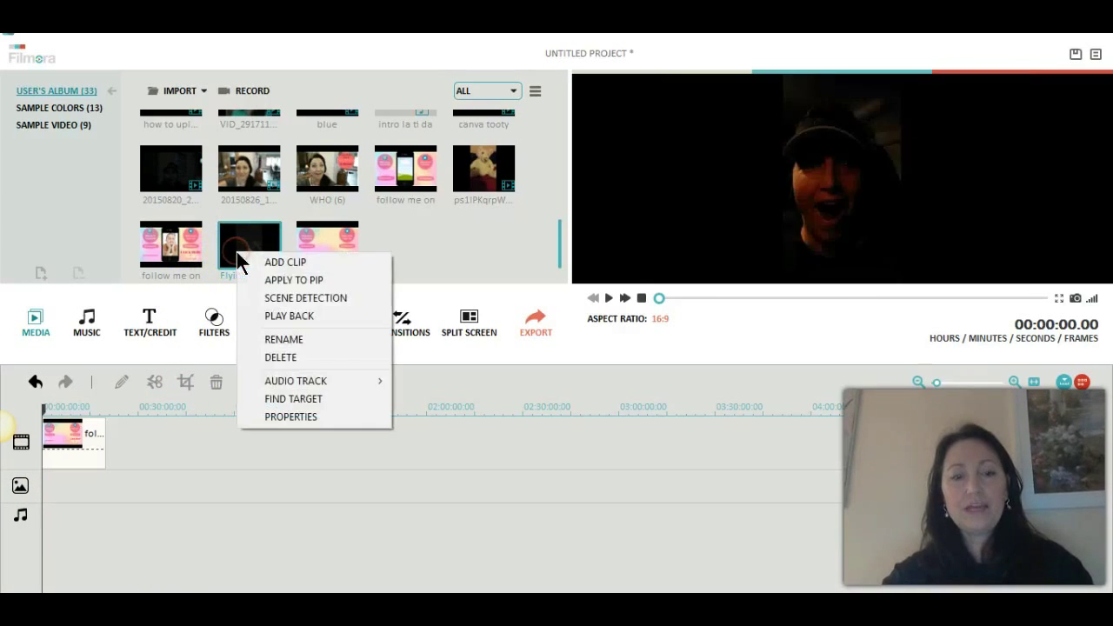
pyautogui.click(277, 281)
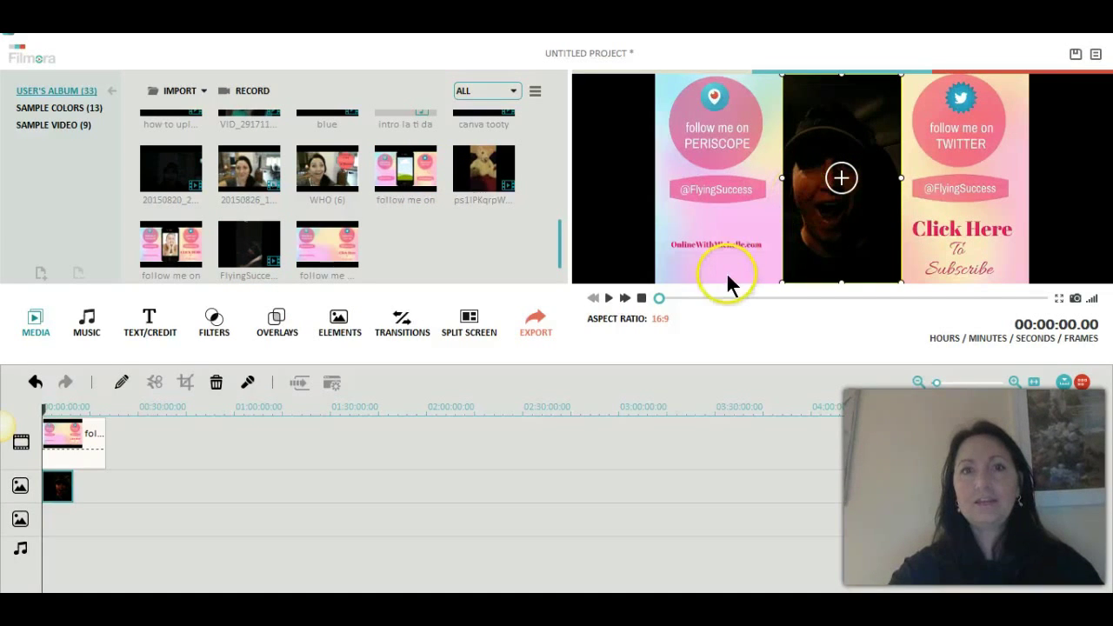
# Shorten the 'follow me on (1)' clip to end with the Flying clip and return the playhead to the start
pyautogui.click(608, 298)
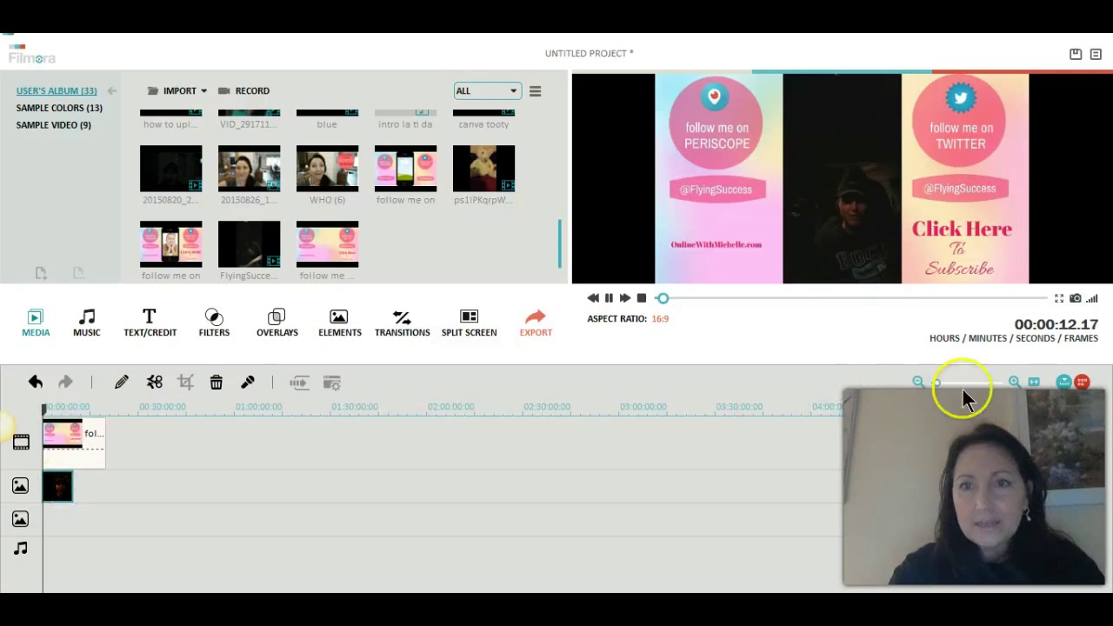
pyautogui.moveTo(935, 382); pyautogui.dragTo(946, 383)
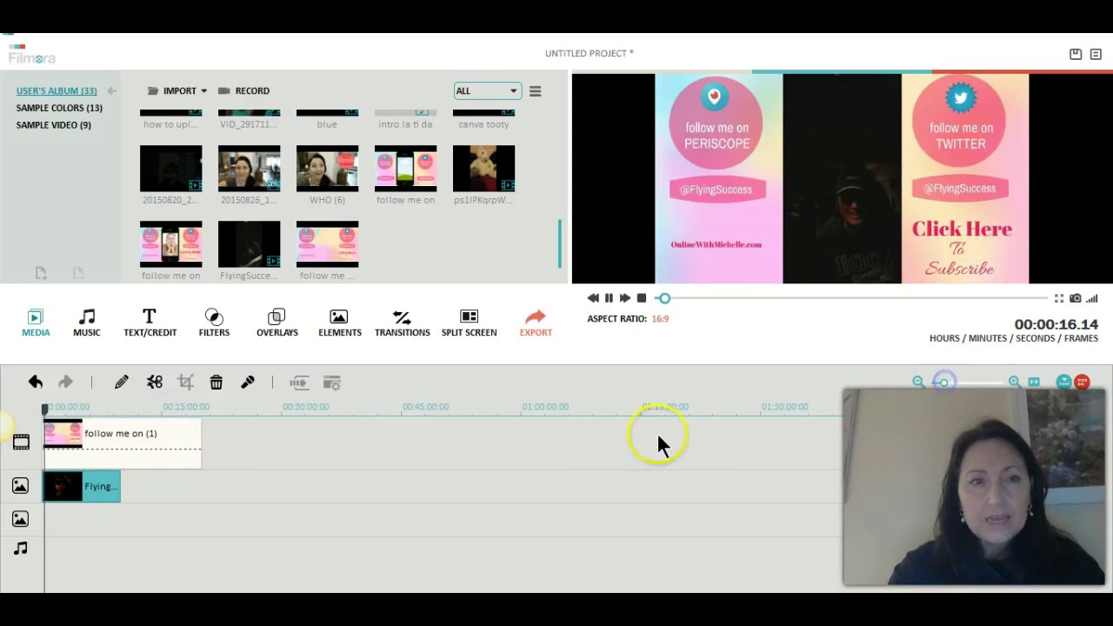
pyautogui.click(375, 462)
pyautogui.click(197, 435)
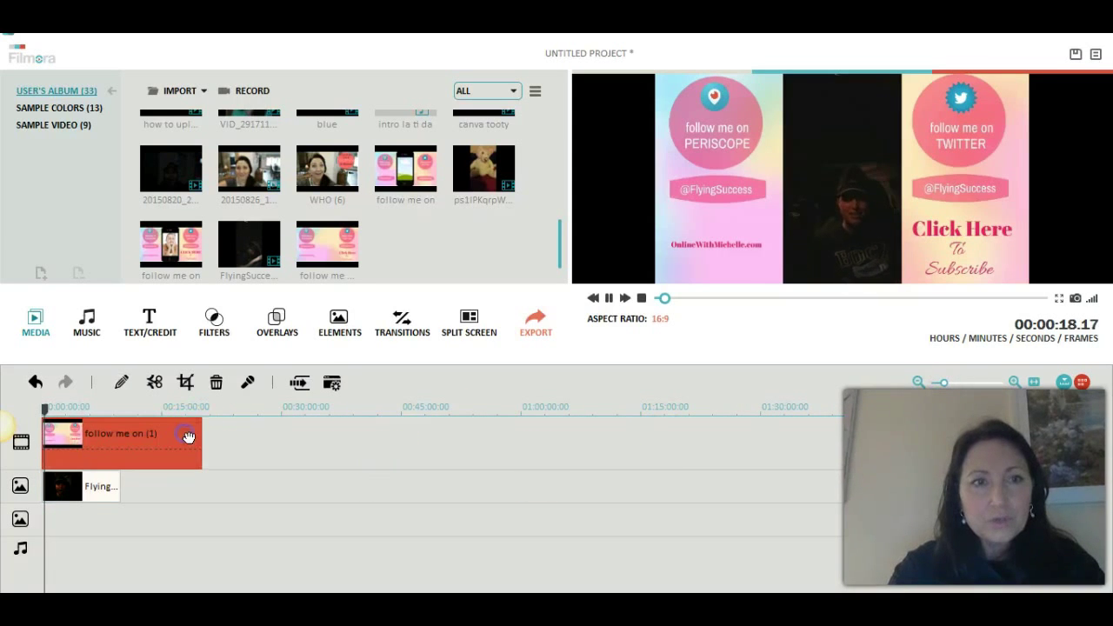
pyautogui.moveTo(197, 437); pyautogui.dragTo(121, 443)
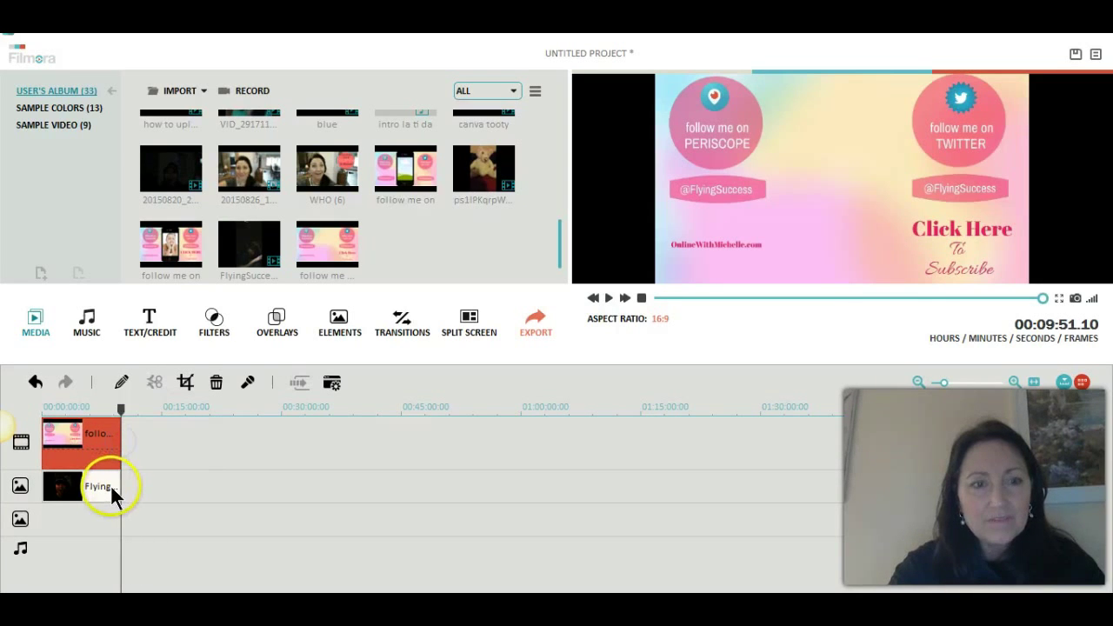
pyautogui.click(100, 447)
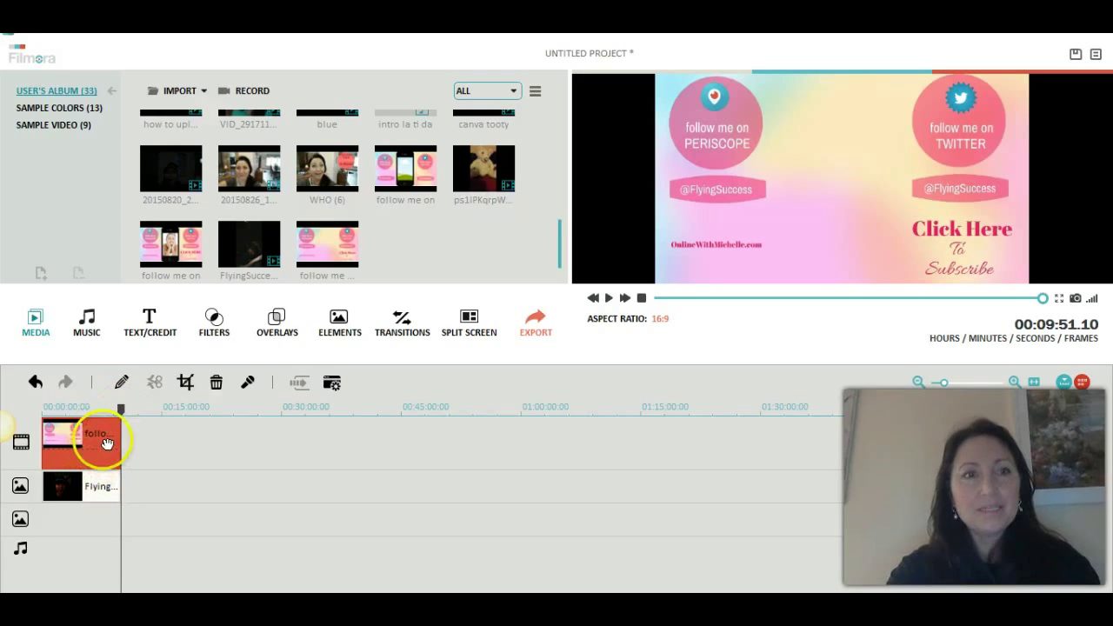
pyautogui.moveTo(116, 407); pyautogui.dragTo(42, 422)
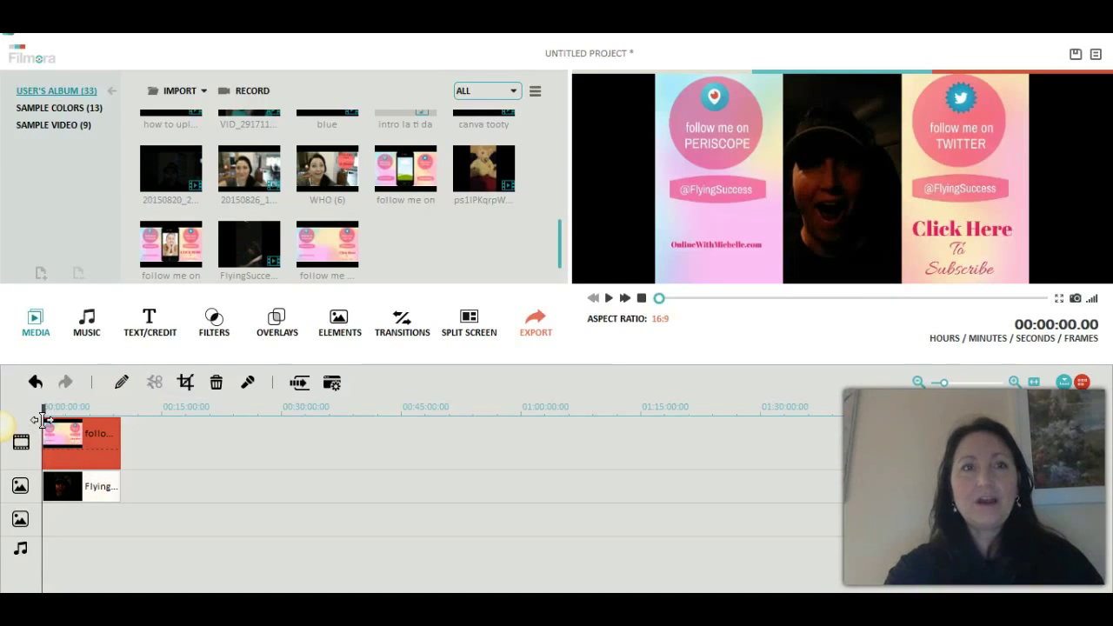
# Play back the composed video in Filmora's preview, then switch to the Canva design in Chrome
pyautogui.click(610, 300)
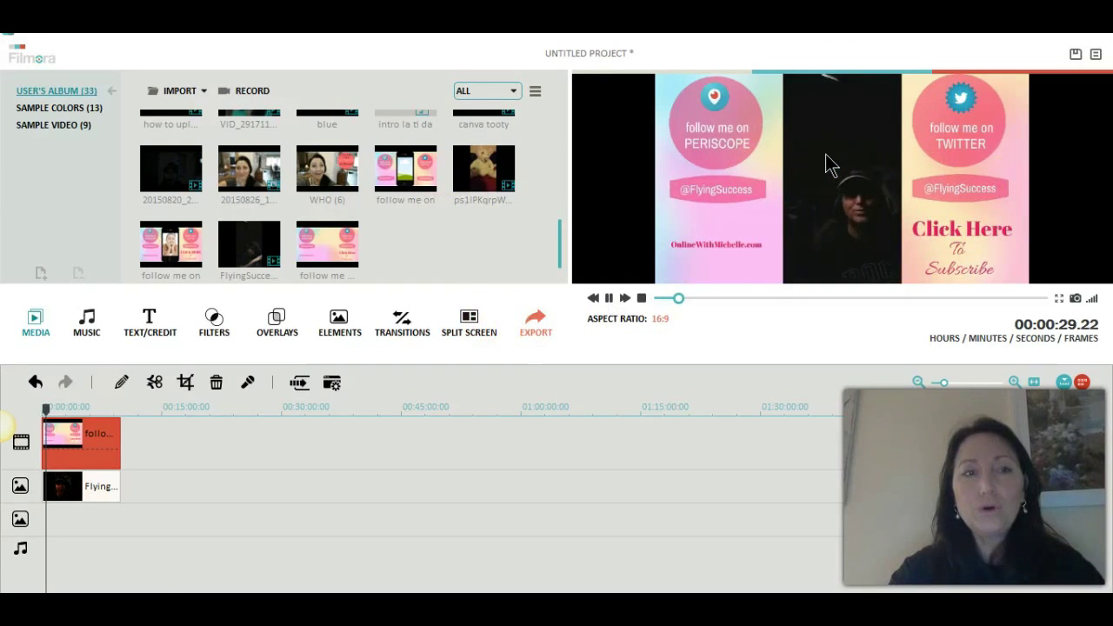
pyautogui.hotkey('alt', 'Tab')
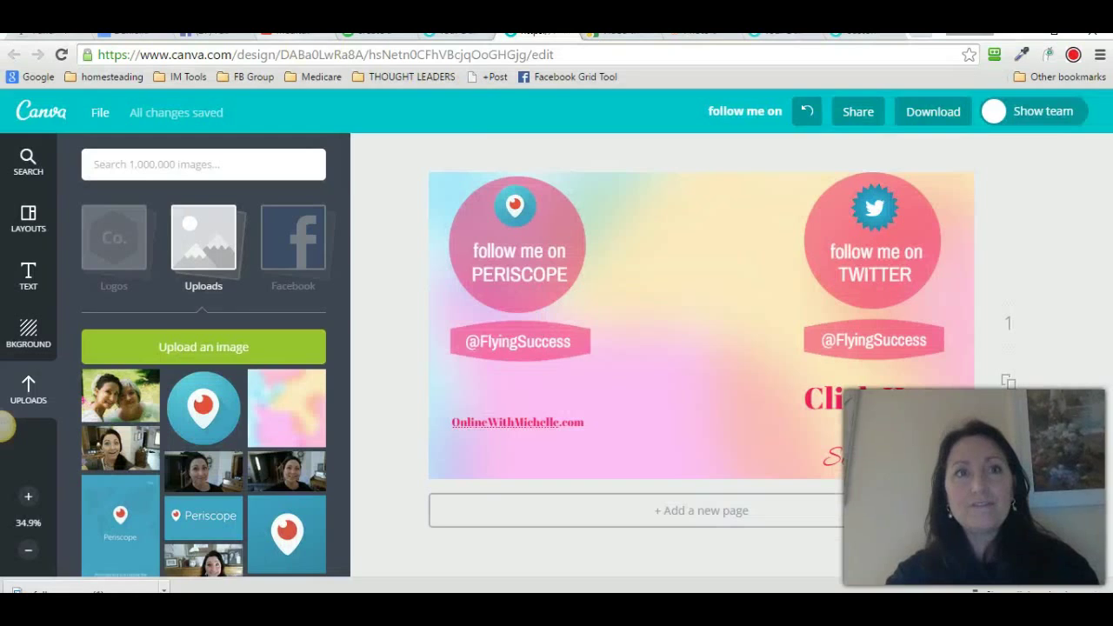
# Play the published YouTube video from 0:00 and pause it at 0:12
pyautogui.click(291, 31)
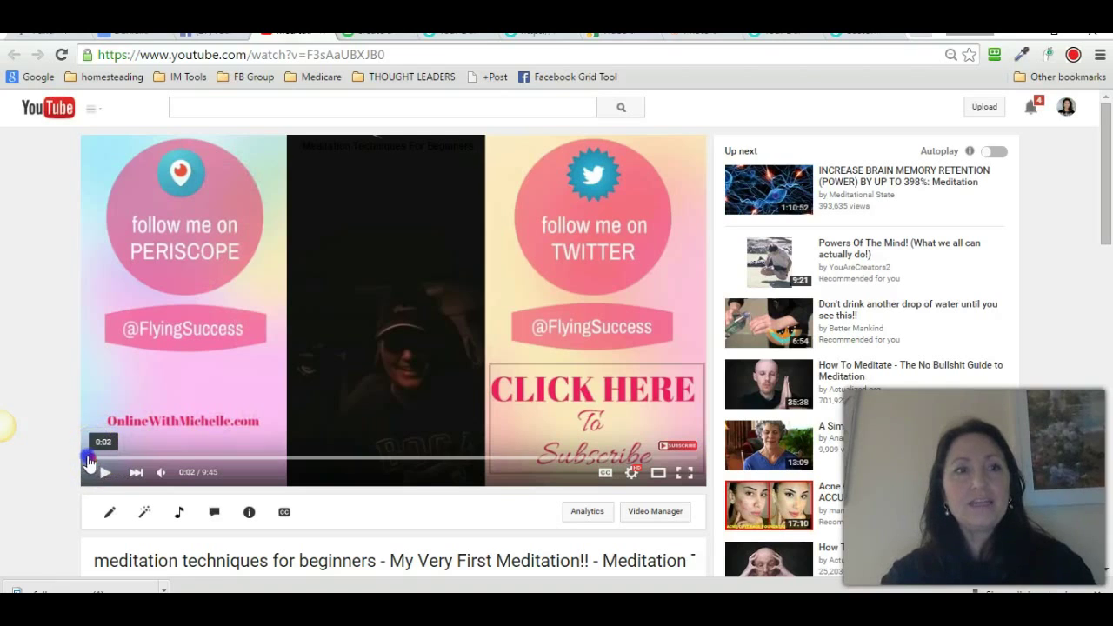
pyautogui.click(85, 458)
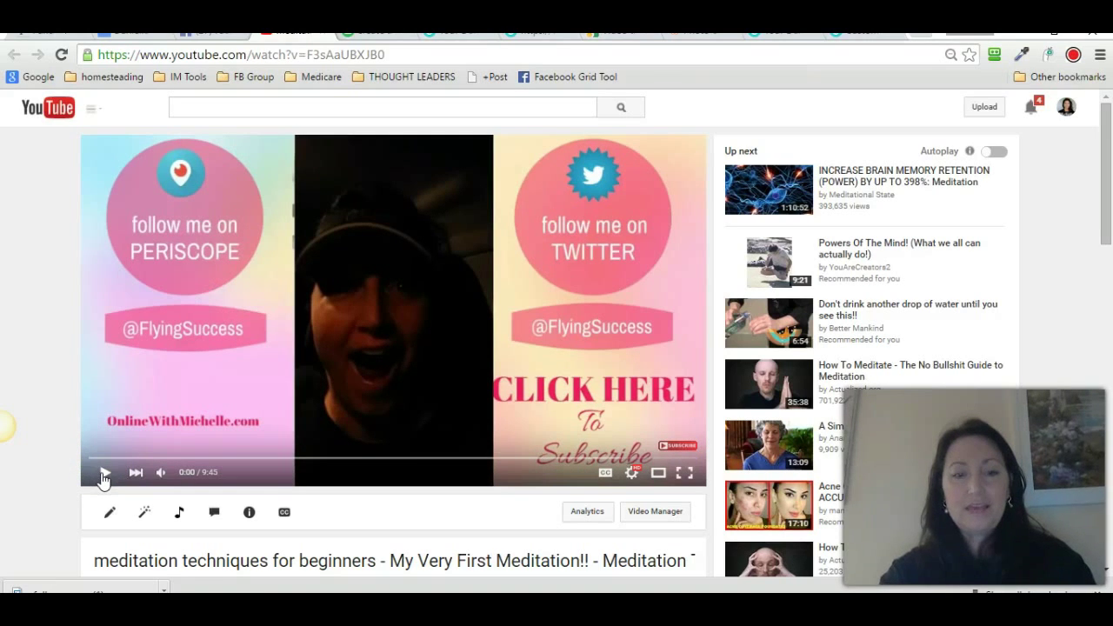
pyautogui.click(103, 475)
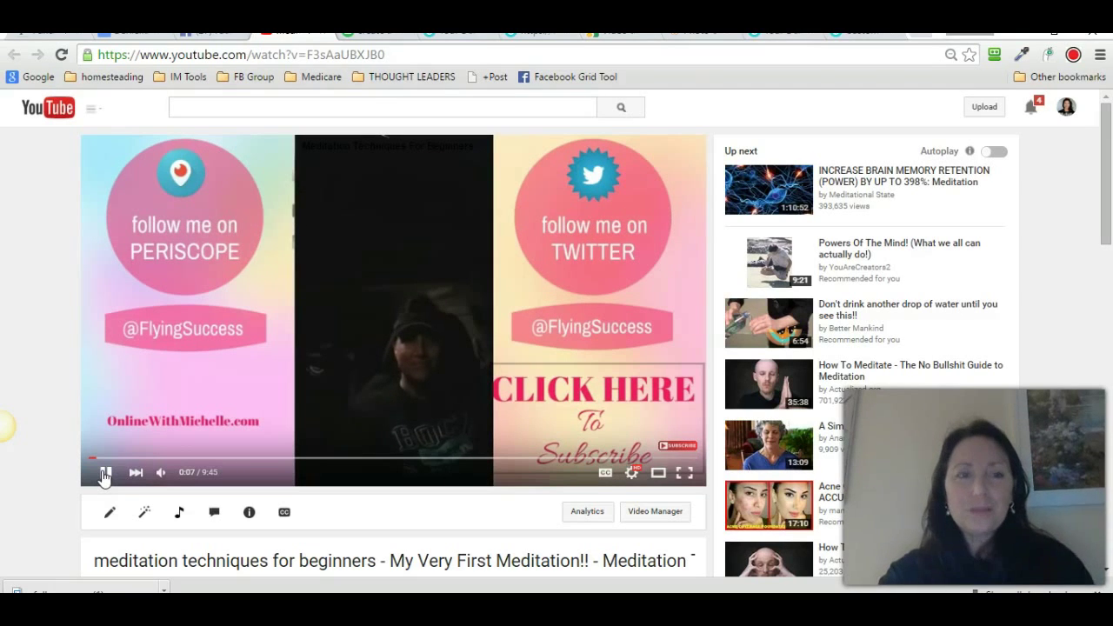
pyautogui.moveTo(156, 474)
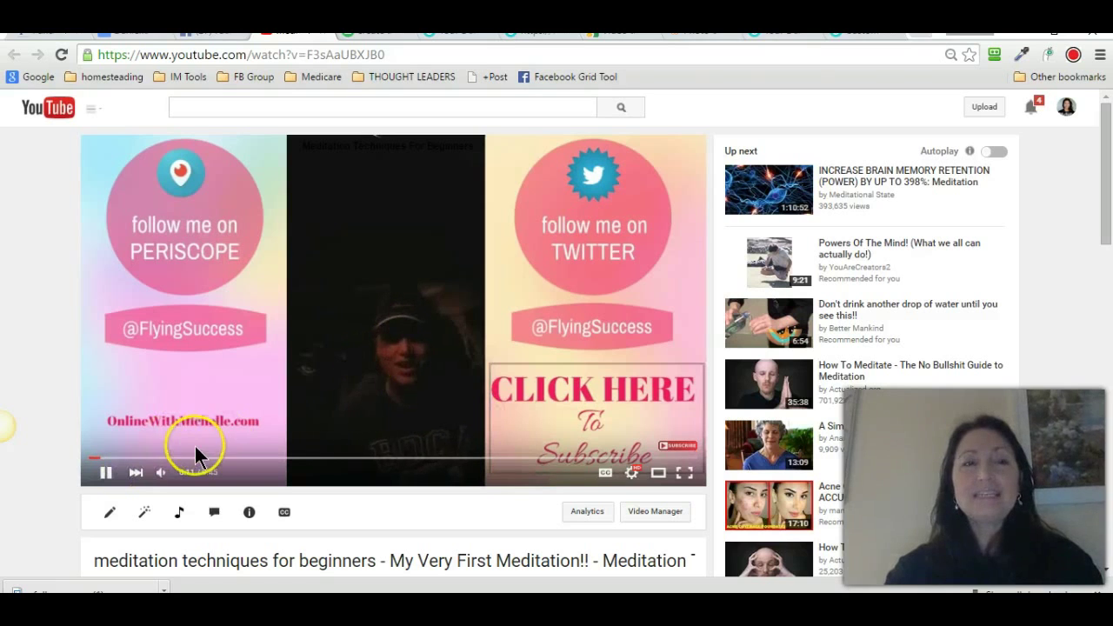
pyautogui.click(105, 472)
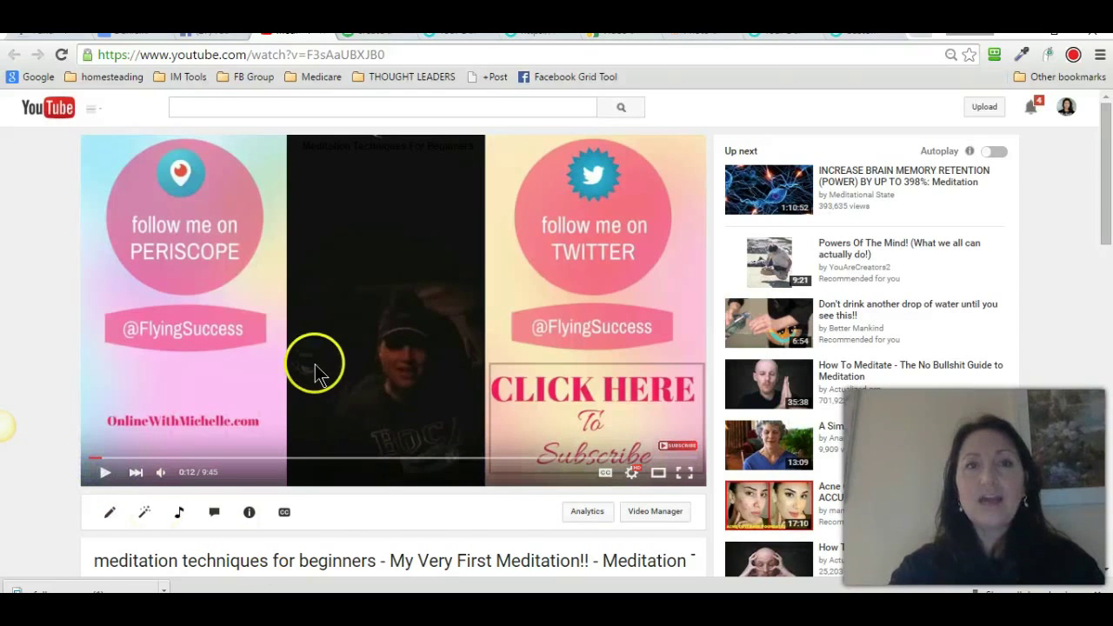
# Follow the video's CLICK HERE subscribe annotation to the channel page
pyautogui.moveTo(1106, 152); pyautogui.dragTo(1105, 163)
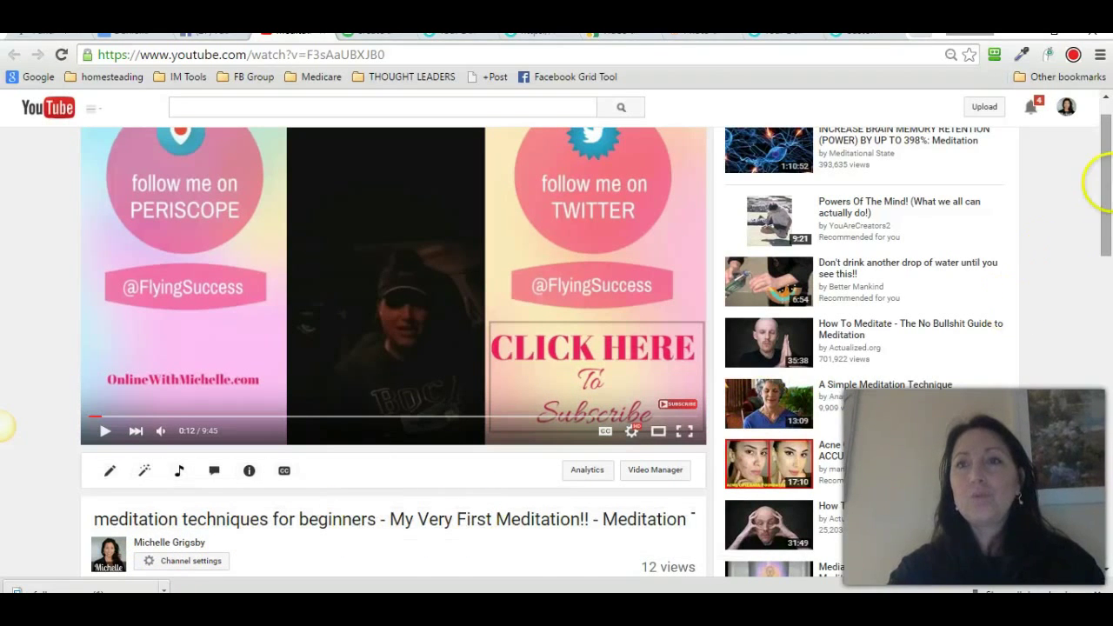
pyautogui.moveTo(1106, 181); pyautogui.dragTo(1106, 170)
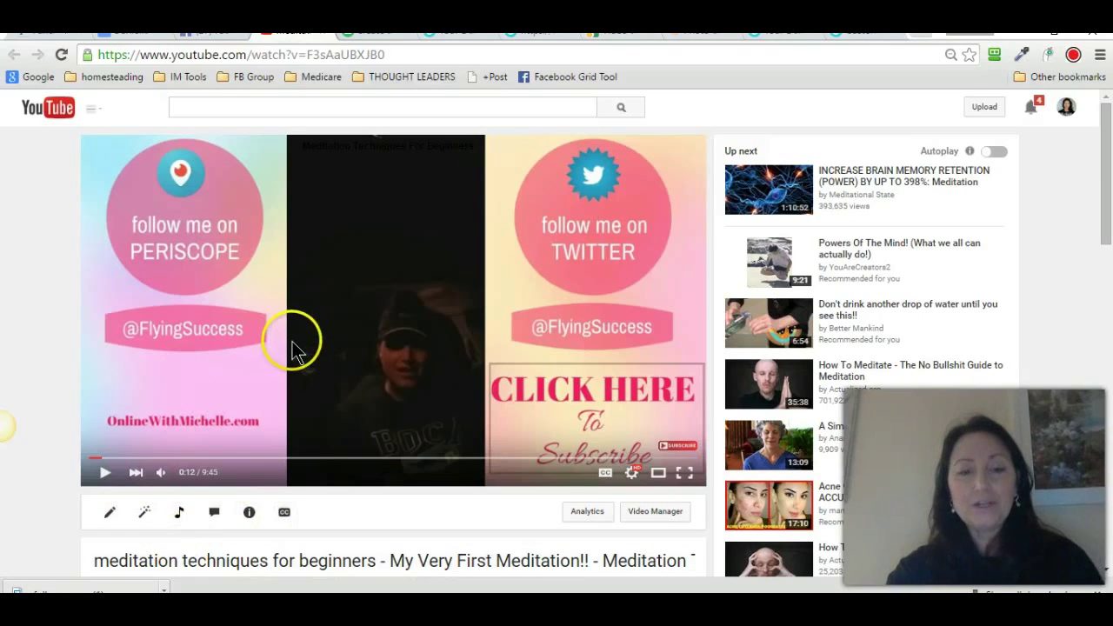
pyautogui.click(261, 296)
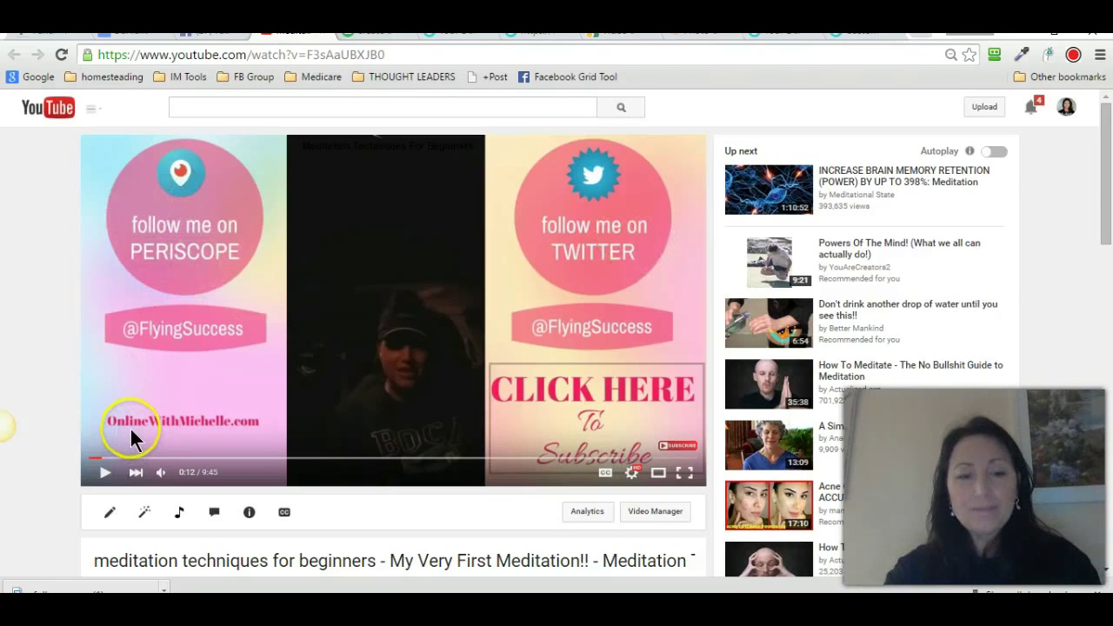
pyautogui.click(586, 421)
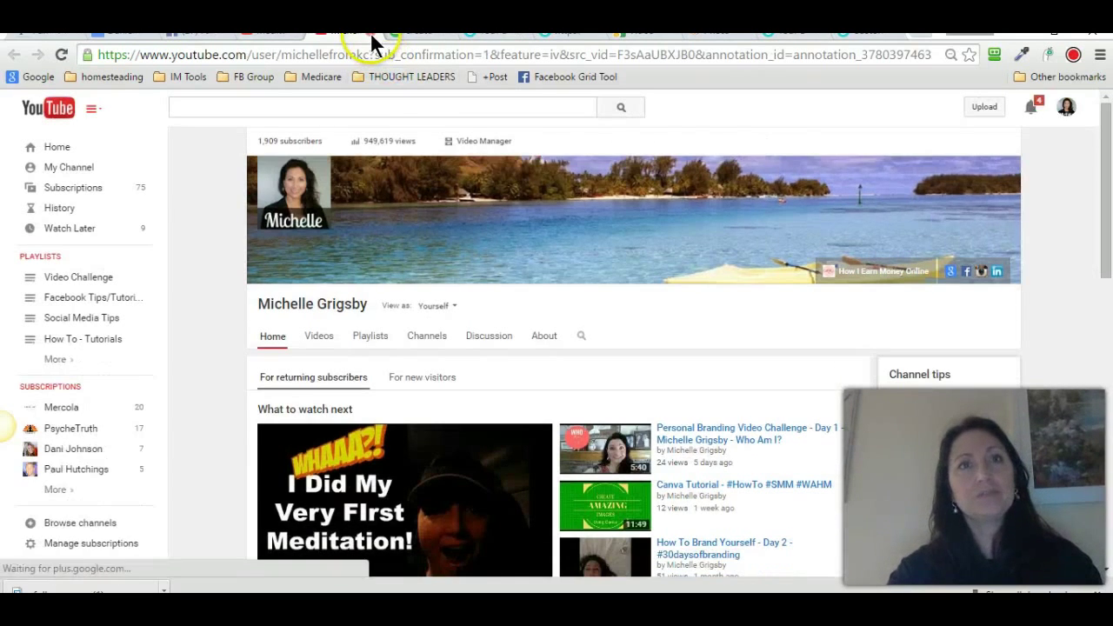
# Close the channel page tab to get back to the meditation video's watch page
pyautogui.click(371, 34)
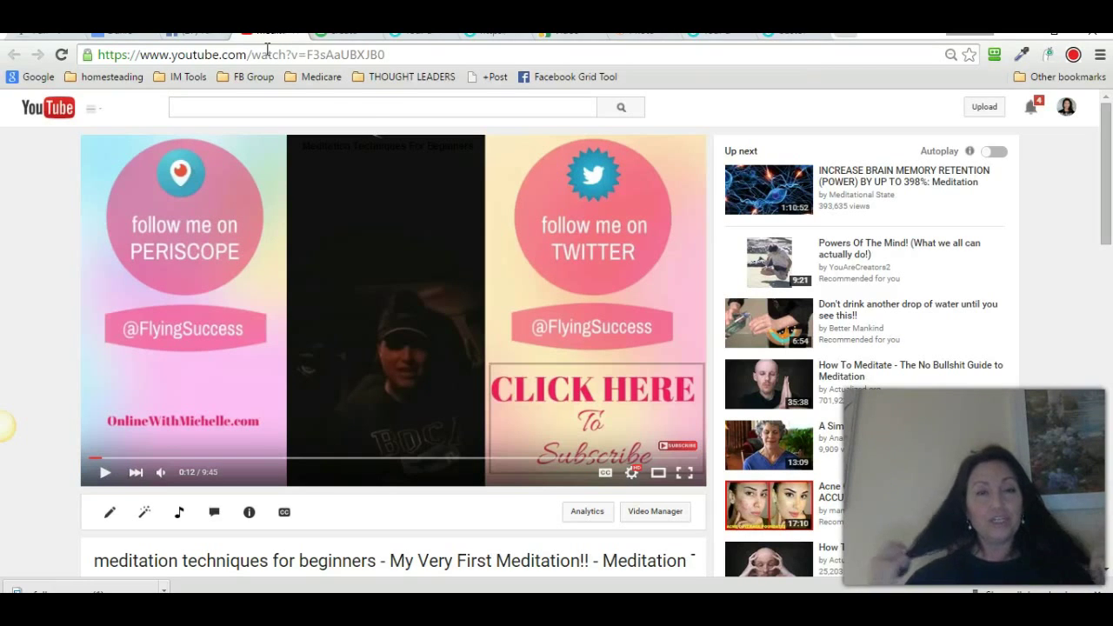
pyautogui.click(589, 432)
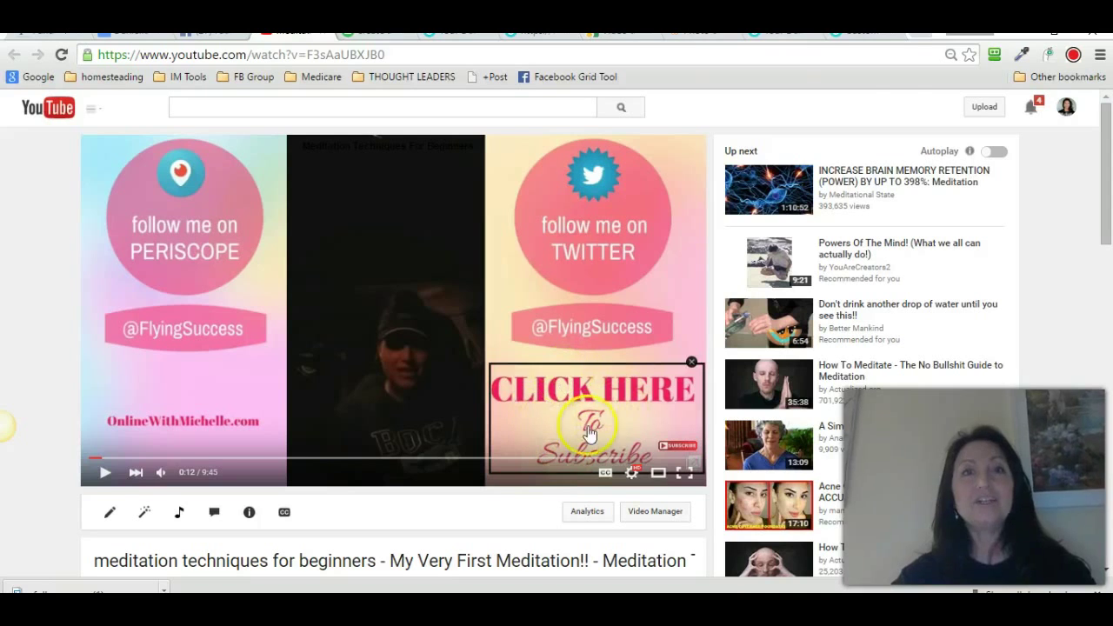
pyautogui.click(774, 31)
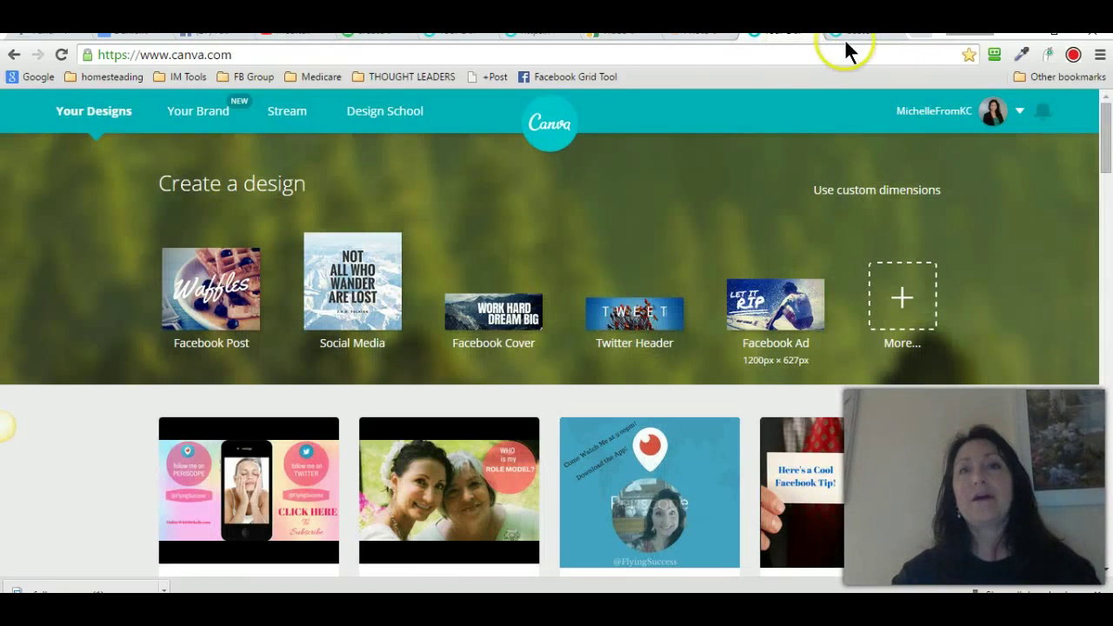
pyautogui.click(529, 35)
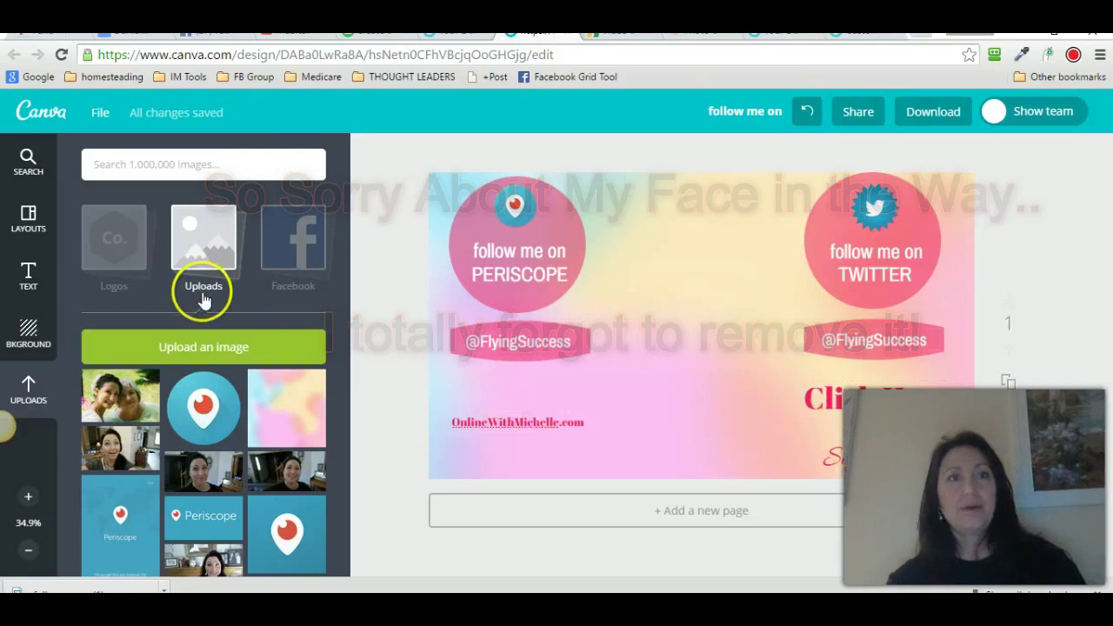
pyautogui.click(31, 275)
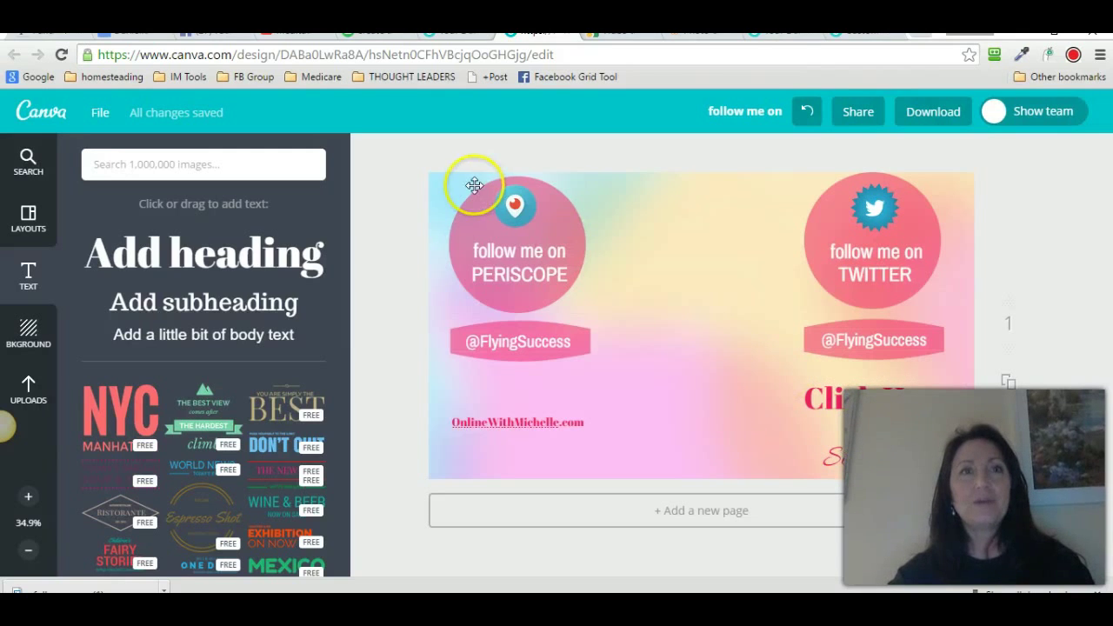
pyautogui.click(280, 32)
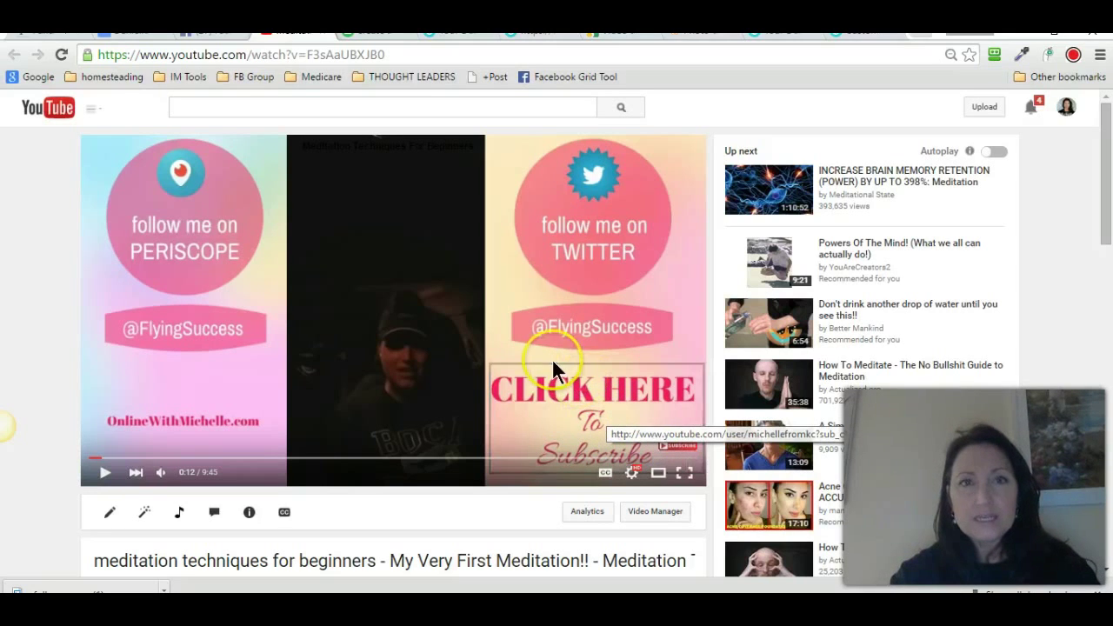
# Open the meditation video's edit page through Creator Studio's Video Manager
pyautogui.click(1066, 109)
pyautogui.click(986, 200)
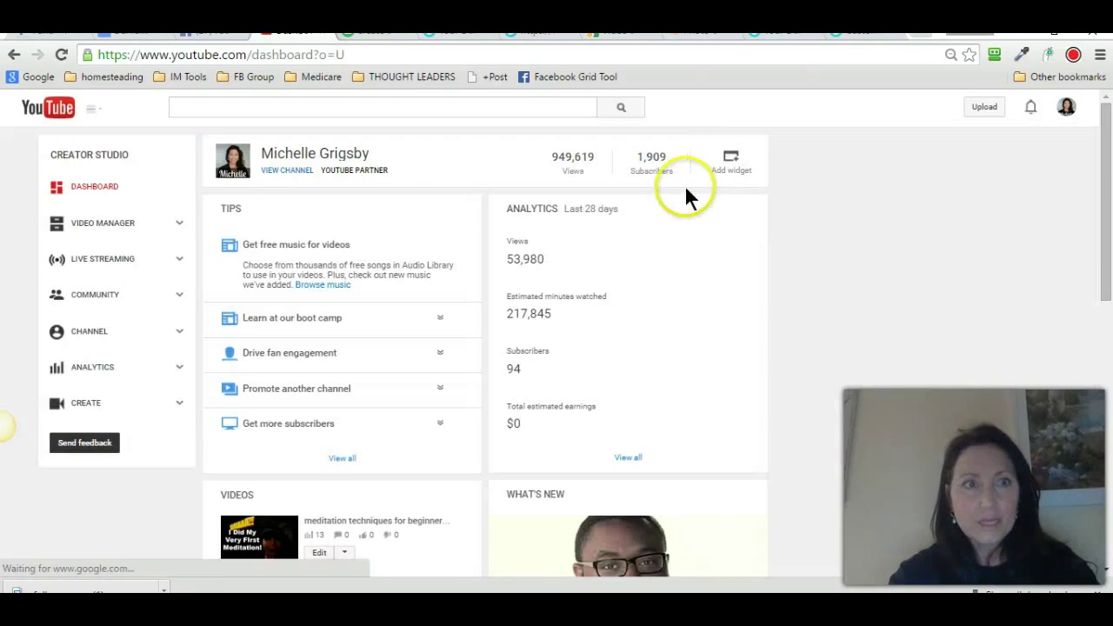
pyautogui.click(115, 223)
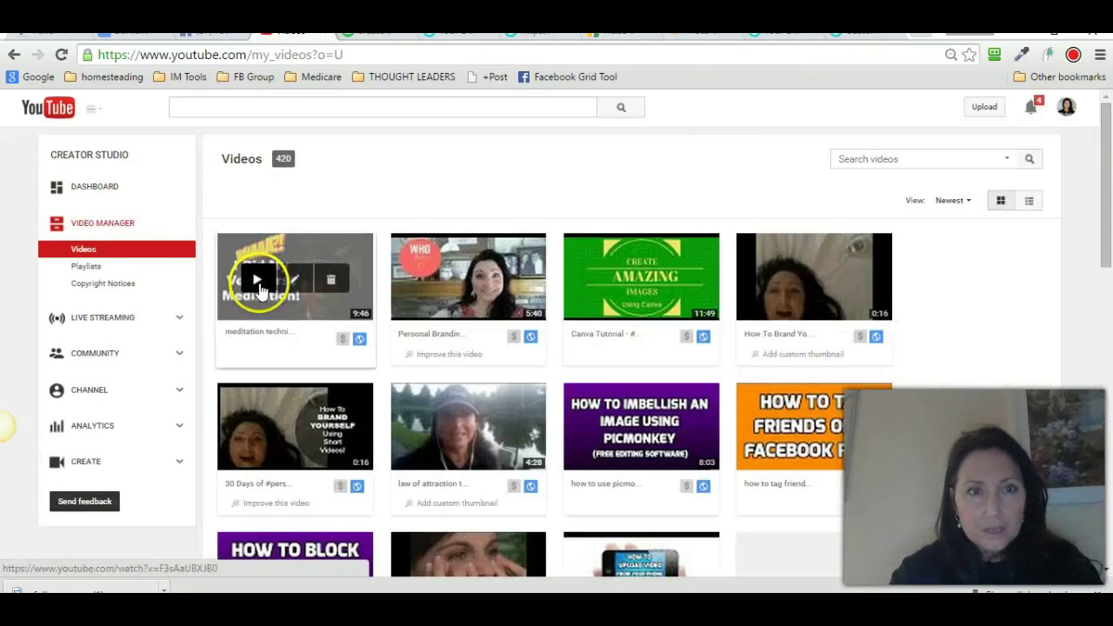
pyautogui.click(294, 282)
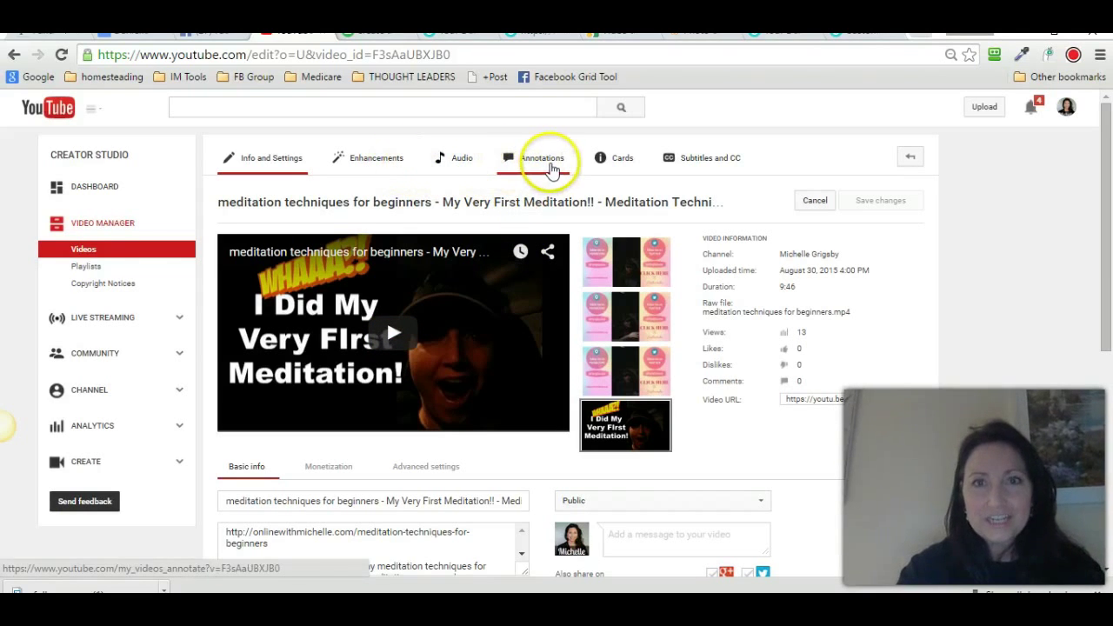
# Open the video's annotations editor with playback paused at 0:00
pyautogui.click(549, 167)
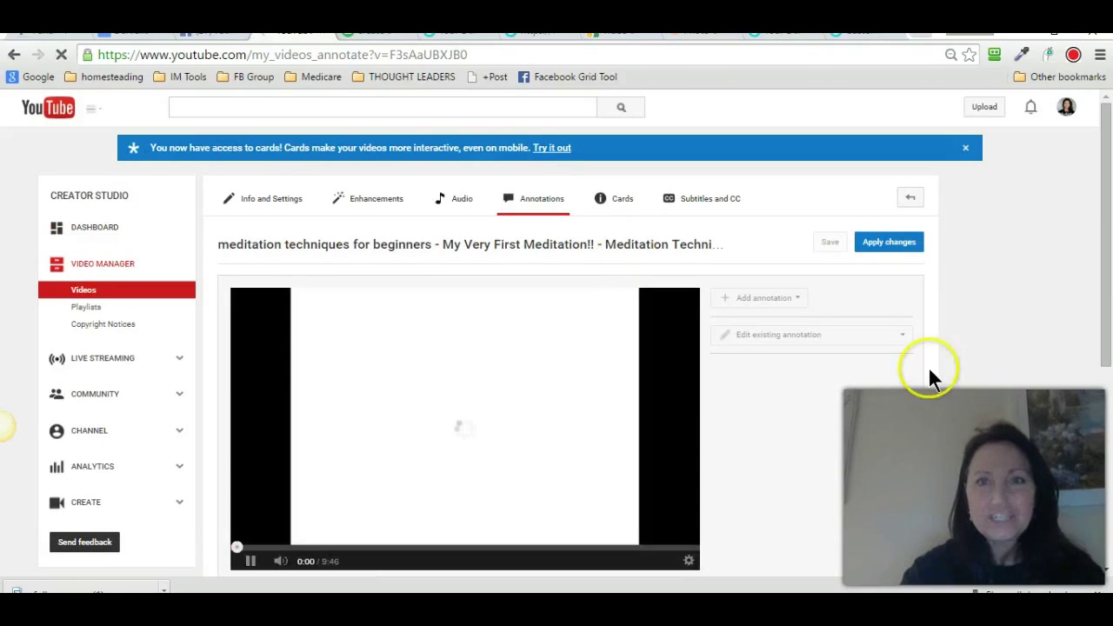
pyautogui.moveTo(1101, 224); pyautogui.dragTo(1110, 304)
pyautogui.scroll(-1, 1110, 305)
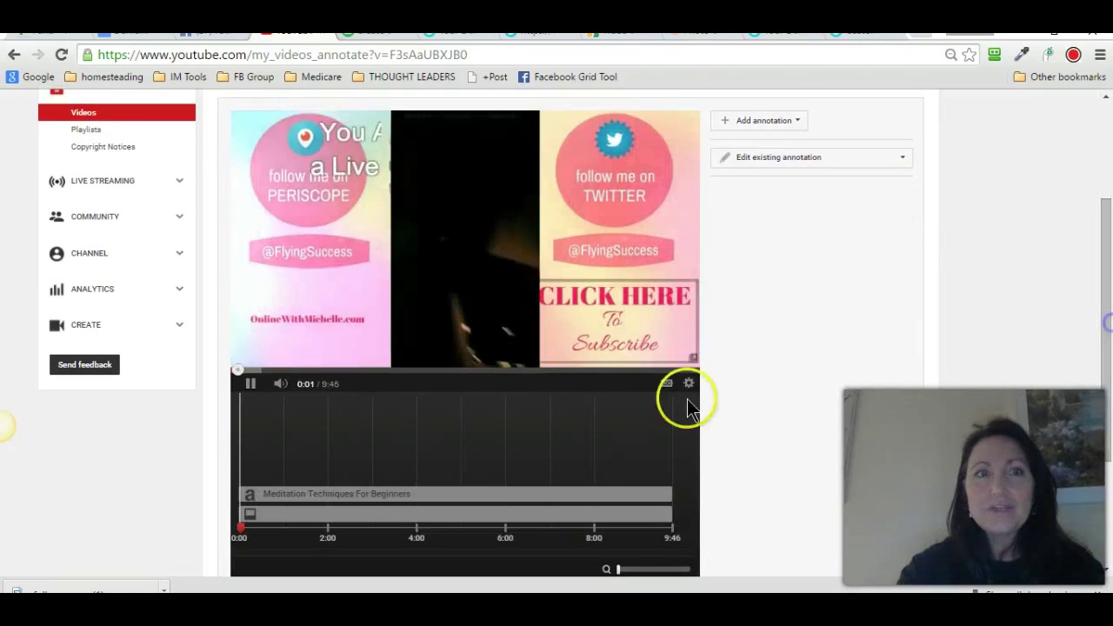
pyautogui.click(240, 386)
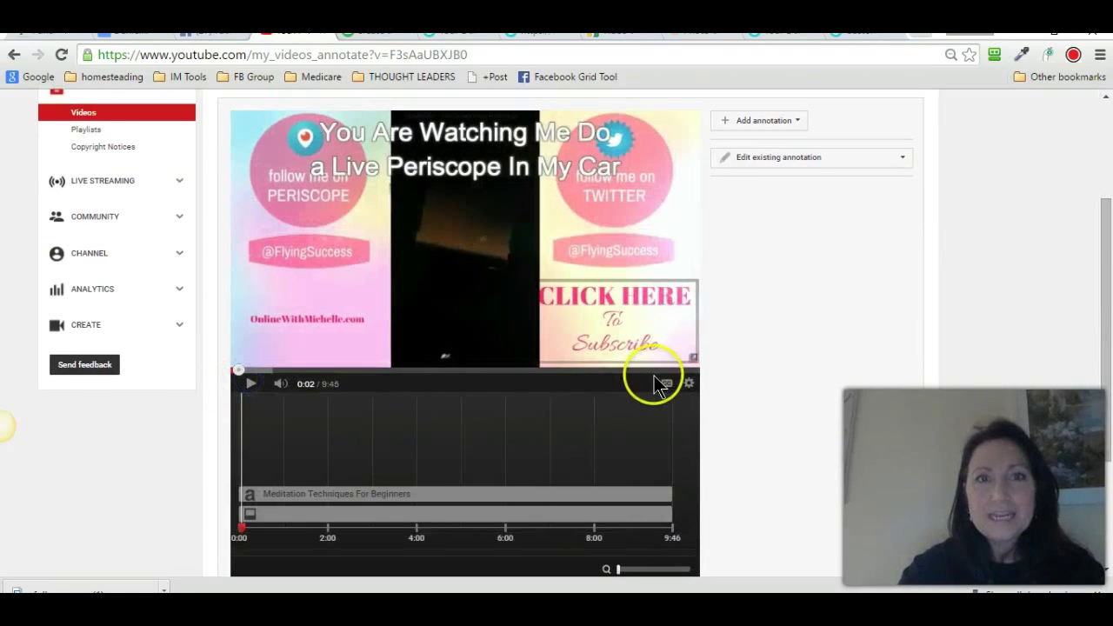
pyautogui.scroll(-1, 1109, 365)
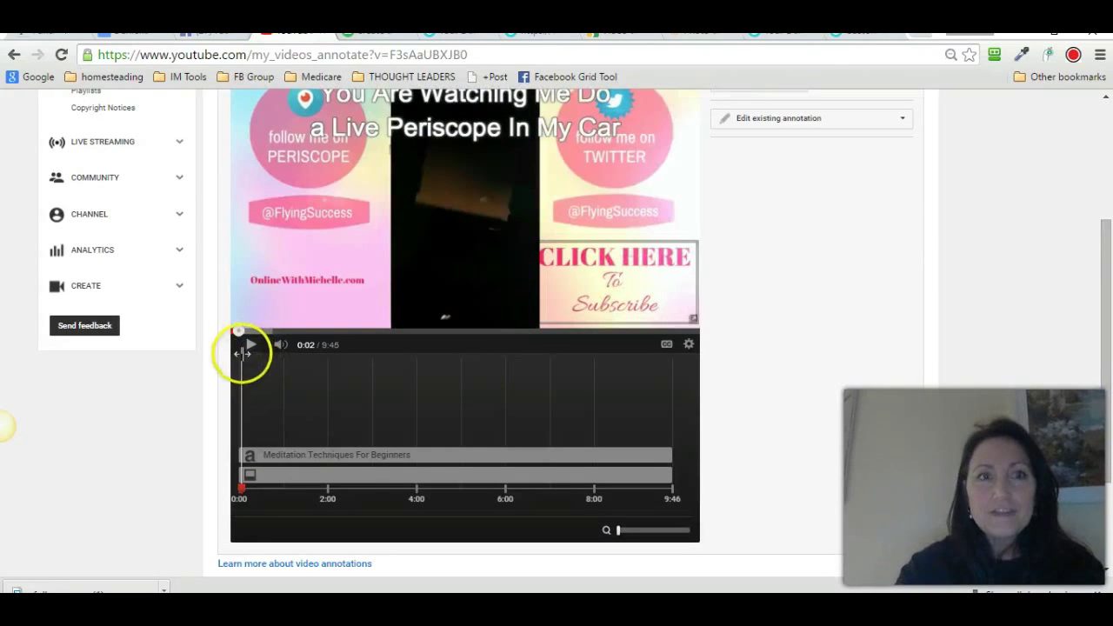
pyautogui.click(241, 489)
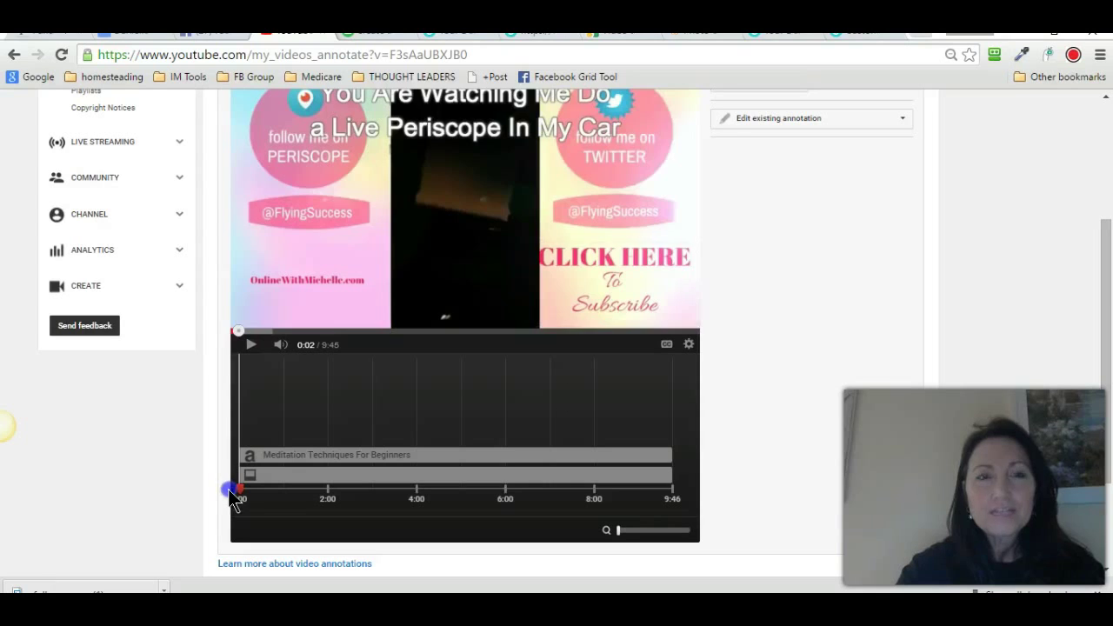
pyautogui.scroll(2, 1108, 340)
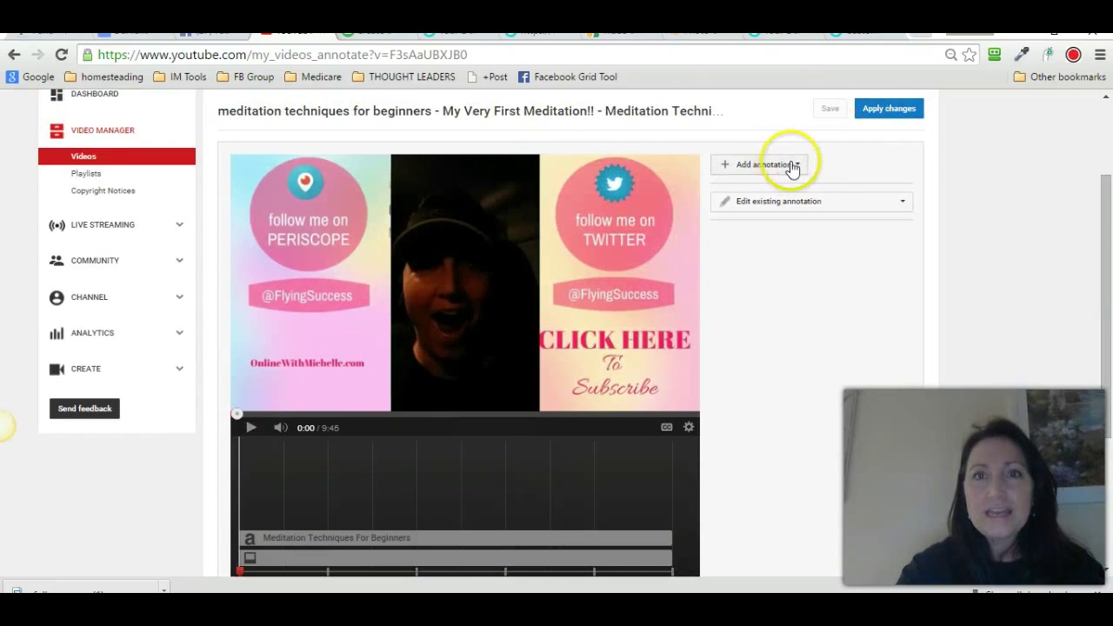
# Add a Note annotation to the video
pyautogui.click(792, 165)
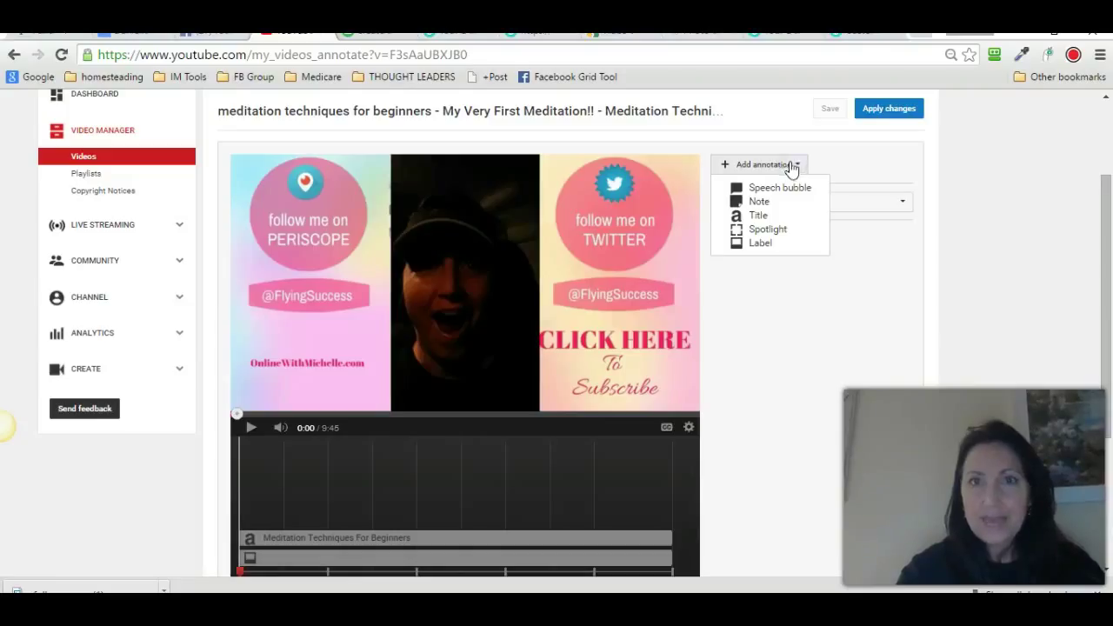
pyautogui.click(774, 217)
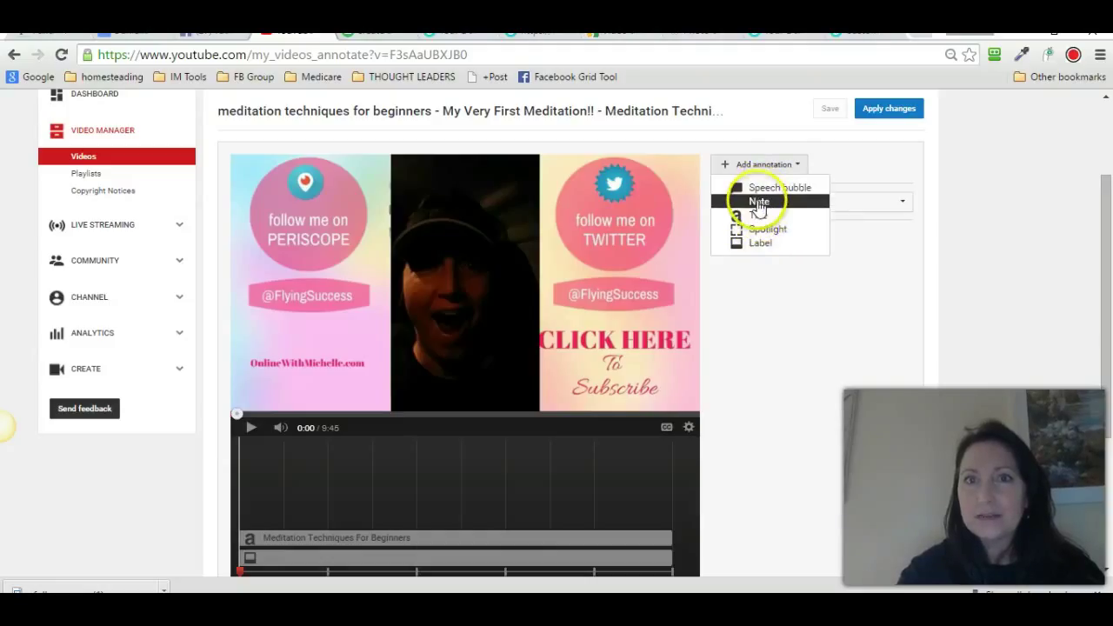
pyautogui.click(759, 201)
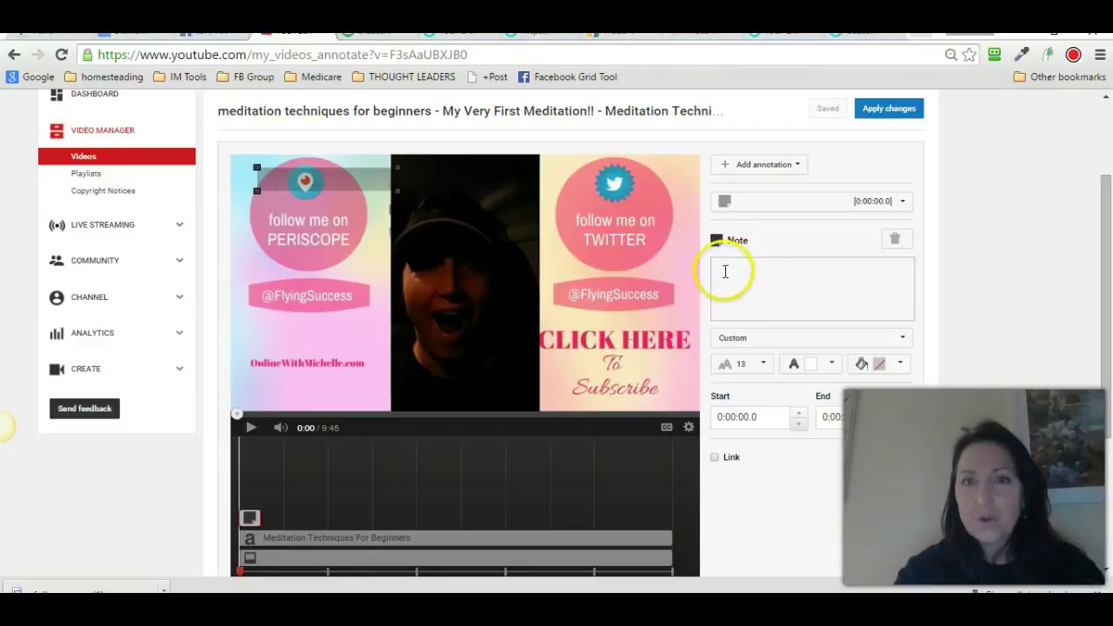
# Enable the note's Link option and grab the channel page's URL from another tab
pyautogui.click(714, 458)
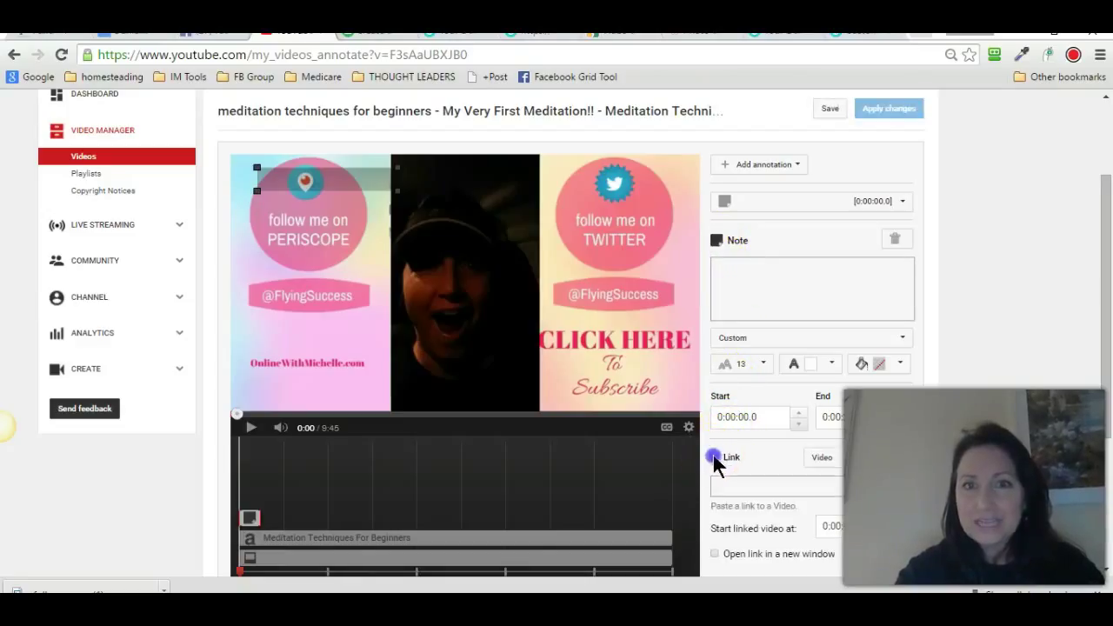
pyautogui.click(719, 486)
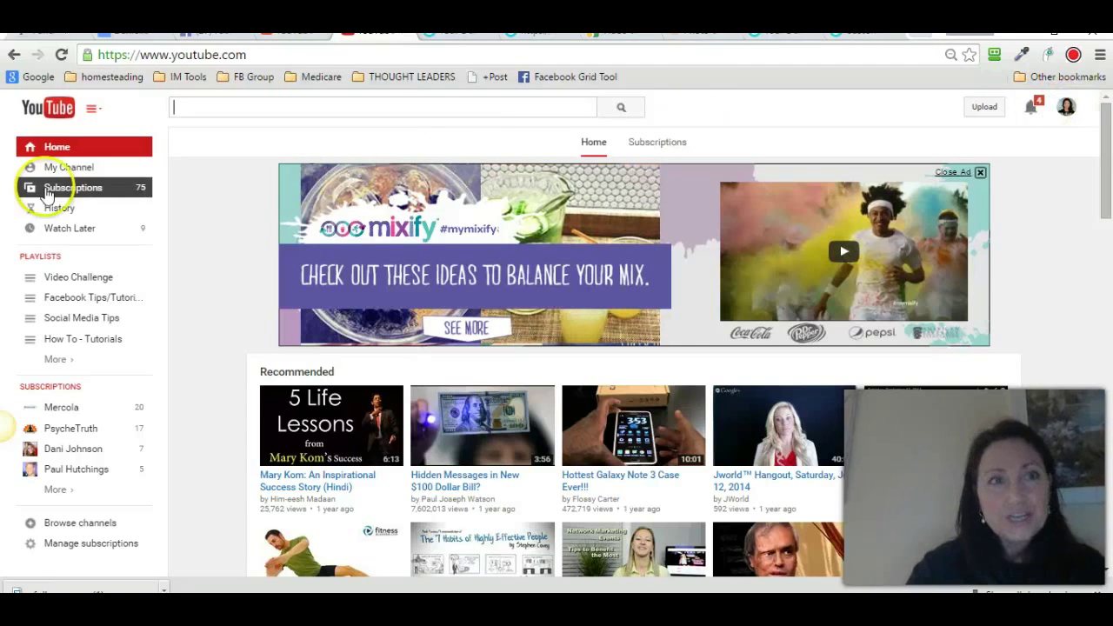
pyautogui.click(54, 167)
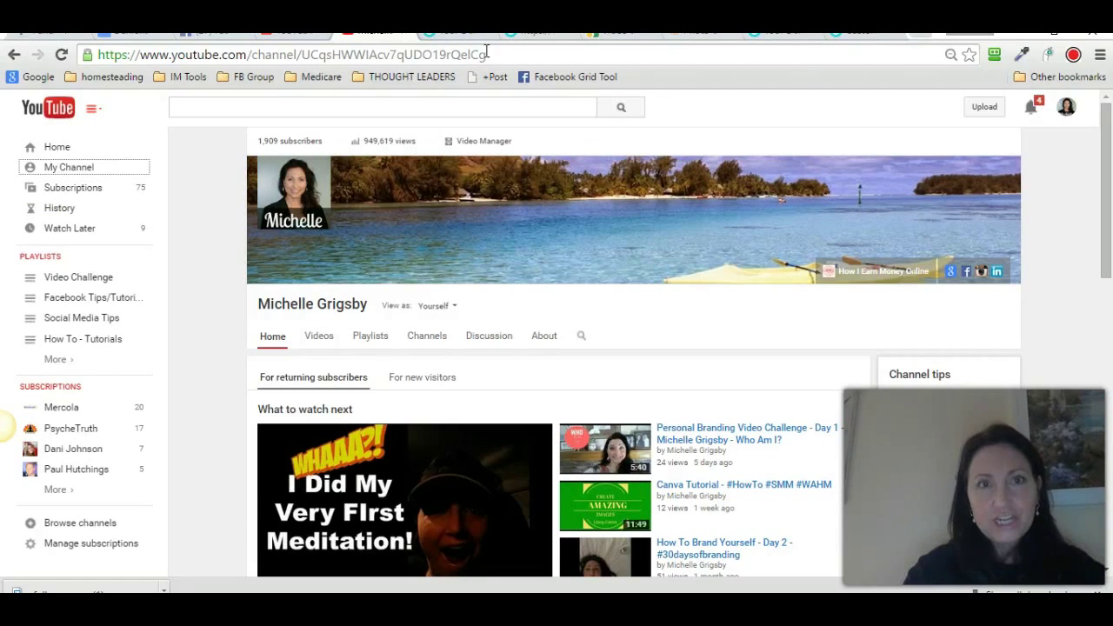
pyautogui.moveTo(492, 54); pyautogui.dragTo(39, 46)
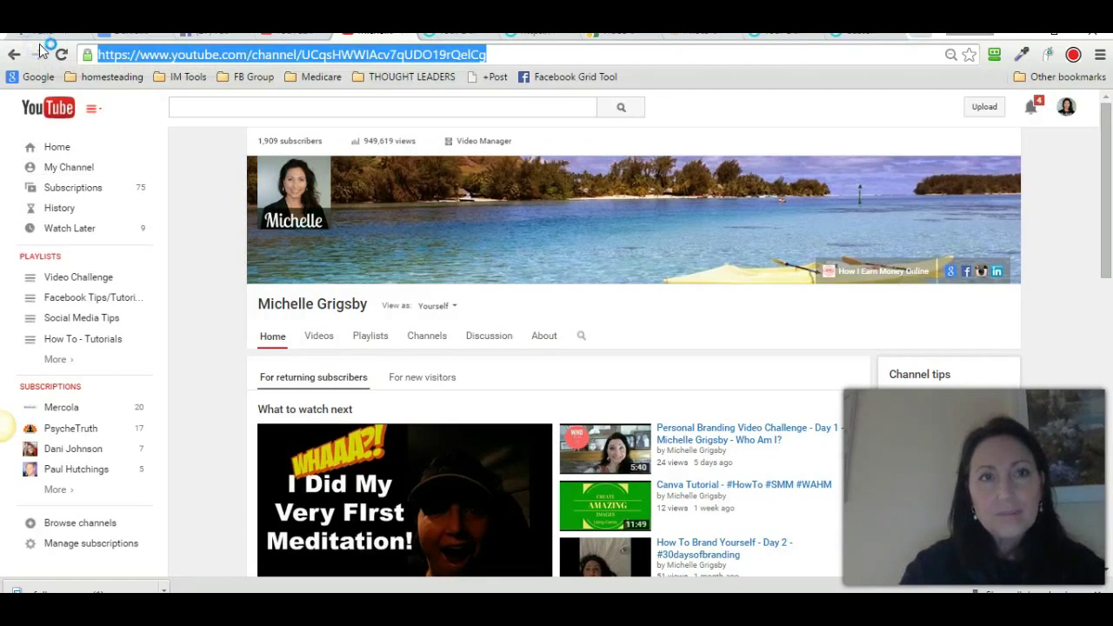
pyautogui.click(296, 35)
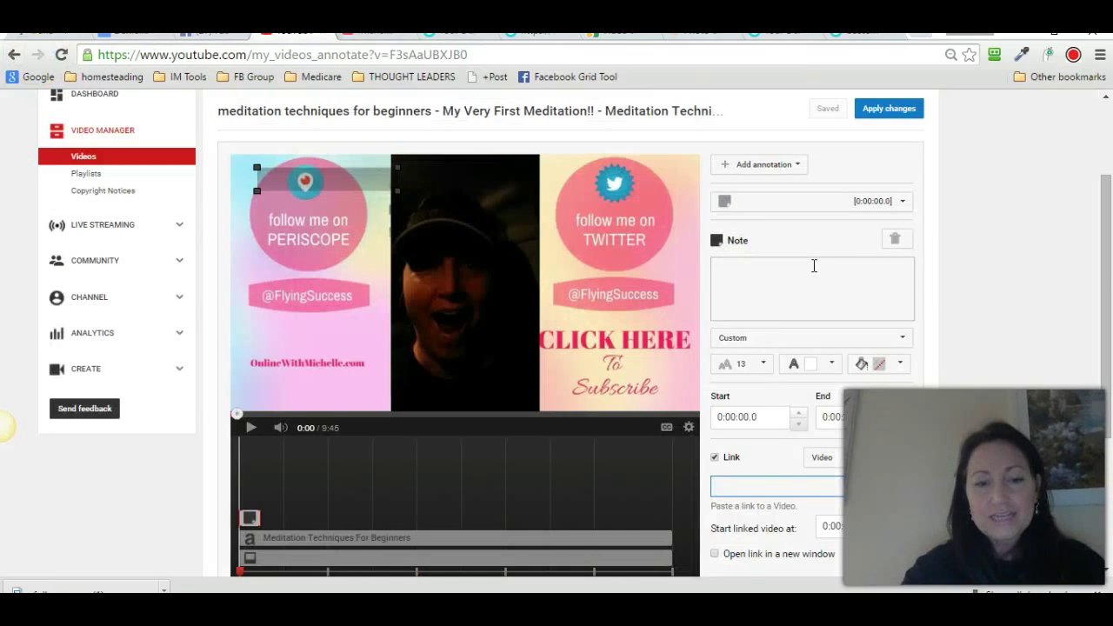
# Paste the channel URL as the note's link, set it to open in a new window, and place it over CLICK HERE
pyautogui.click(728, 484)
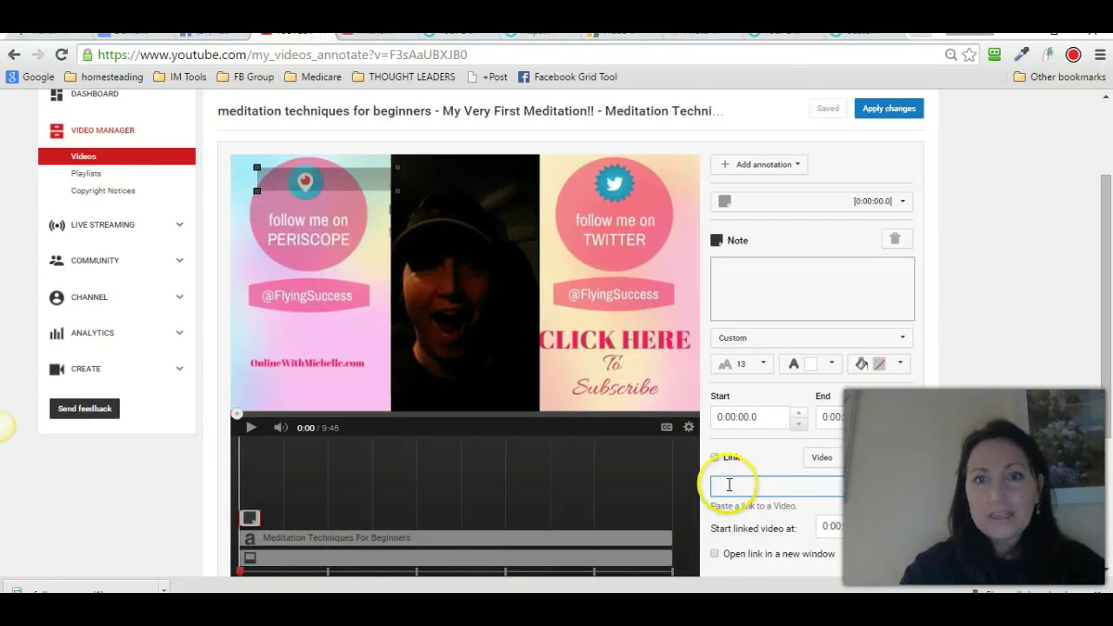
pyautogui.hotkey('ctrl', 'v')
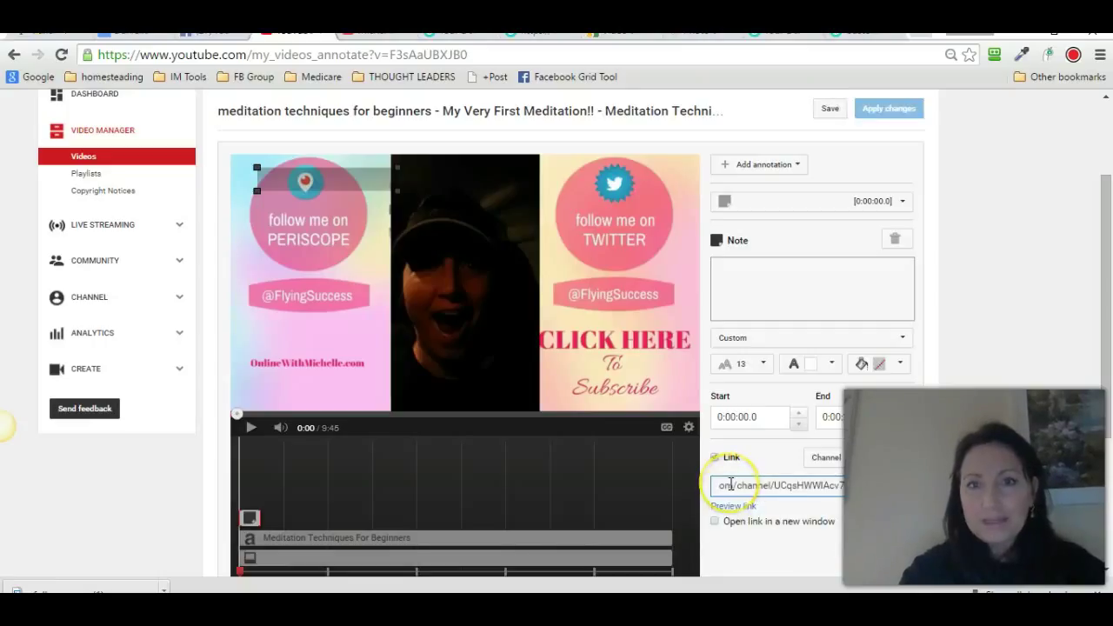
pyautogui.click(715, 521)
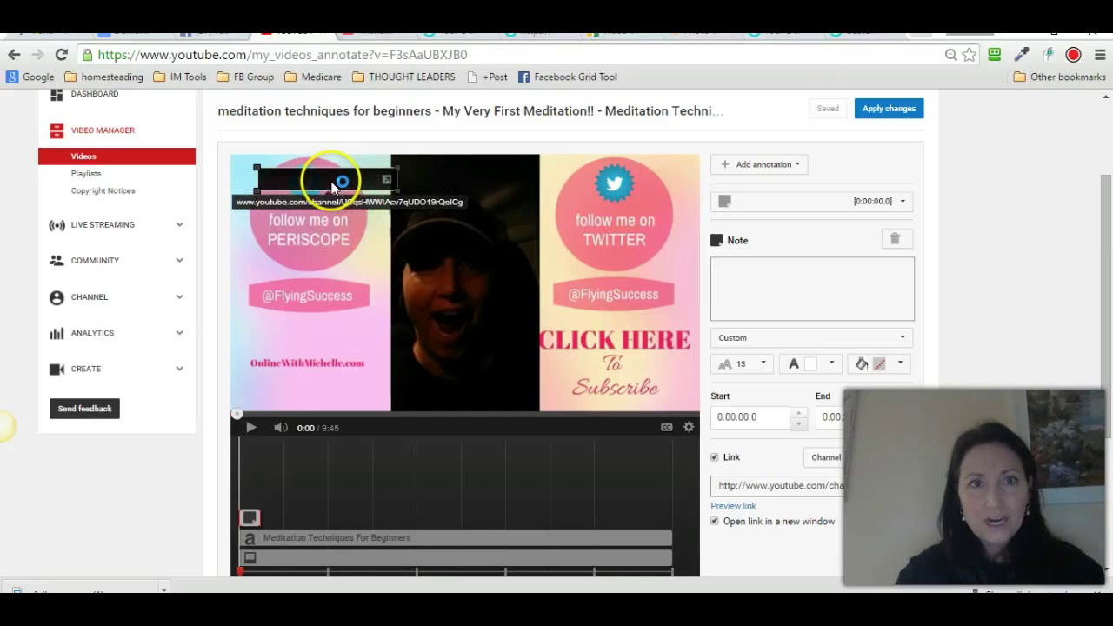
pyautogui.moveTo(333, 184)
pyautogui.mouseDown()
pyautogui.moveTo(344, 209)
pyautogui.moveTo(525, 304)
pyautogui.mouseUp()
pyautogui.moveTo(580, 338); pyautogui.dragTo(615, 343)
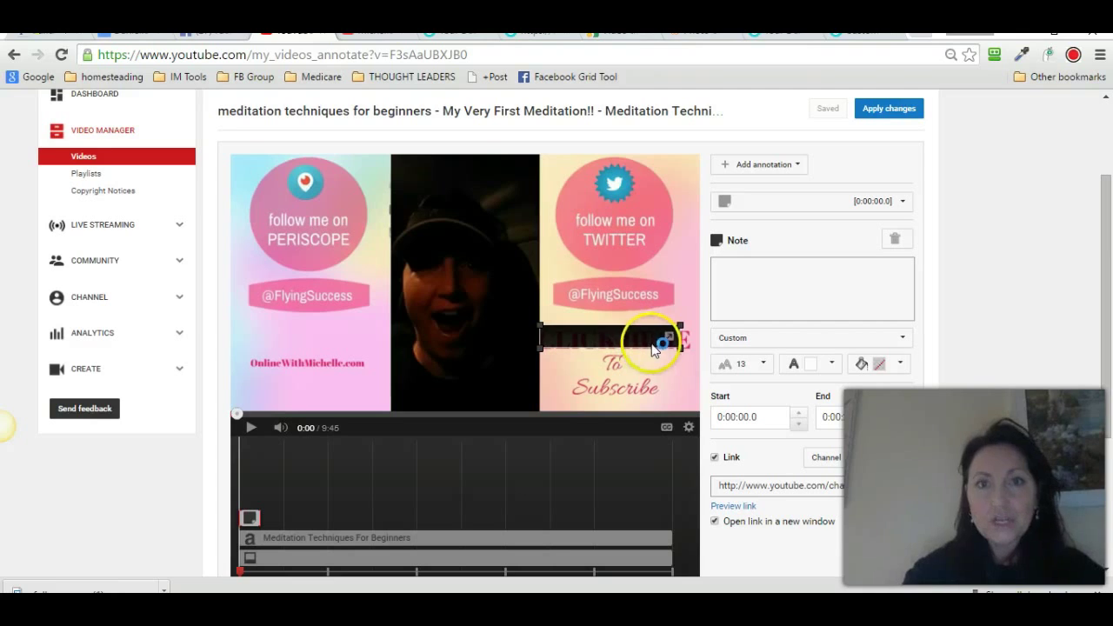
# Enlarge the note box so it covers the CLICK HERE area
pyautogui.click(677, 345)
pyautogui.moveTo(676, 345)
pyautogui.mouseDown()
pyautogui.moveTo(696, 368)
pyautogui.moveTo(694, 410)
pyautogui.mouseUp()
pyautogui.click(696, 339)
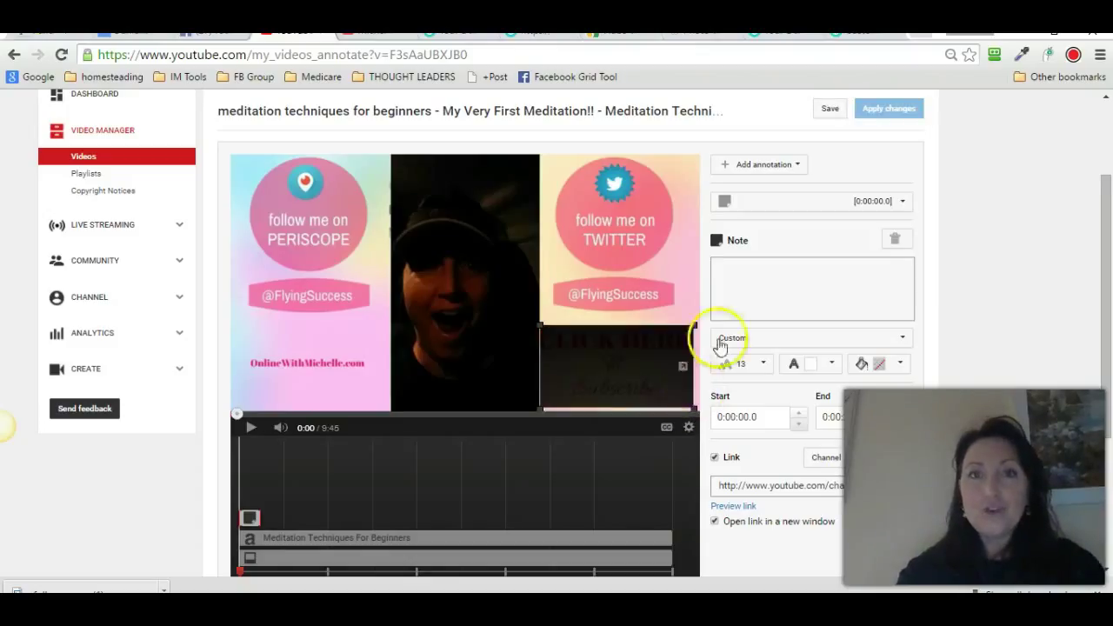
pyautogui.click(690, 345)
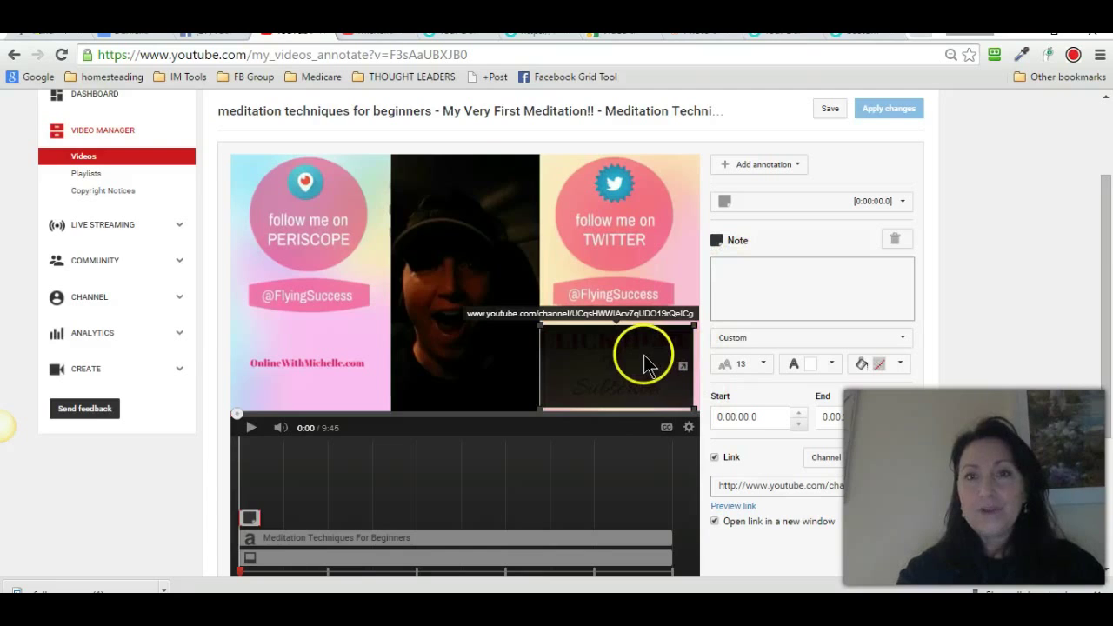
# Choose the note's background colour and text colour so the text shows through
pyautogui.click(900, 363)
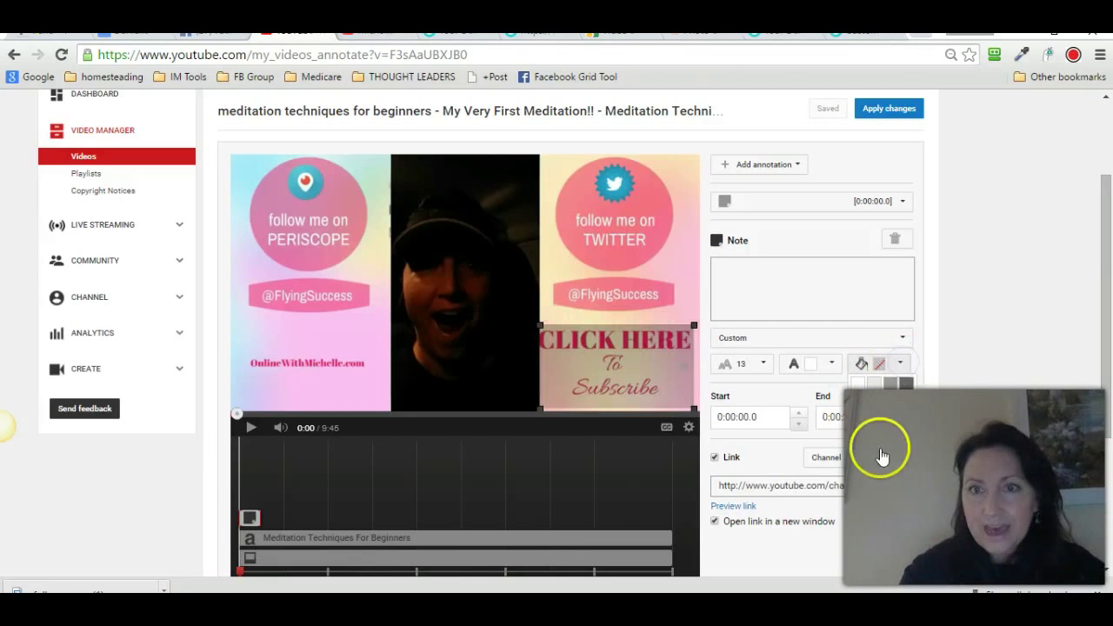
pyautogui.click(876, 519)
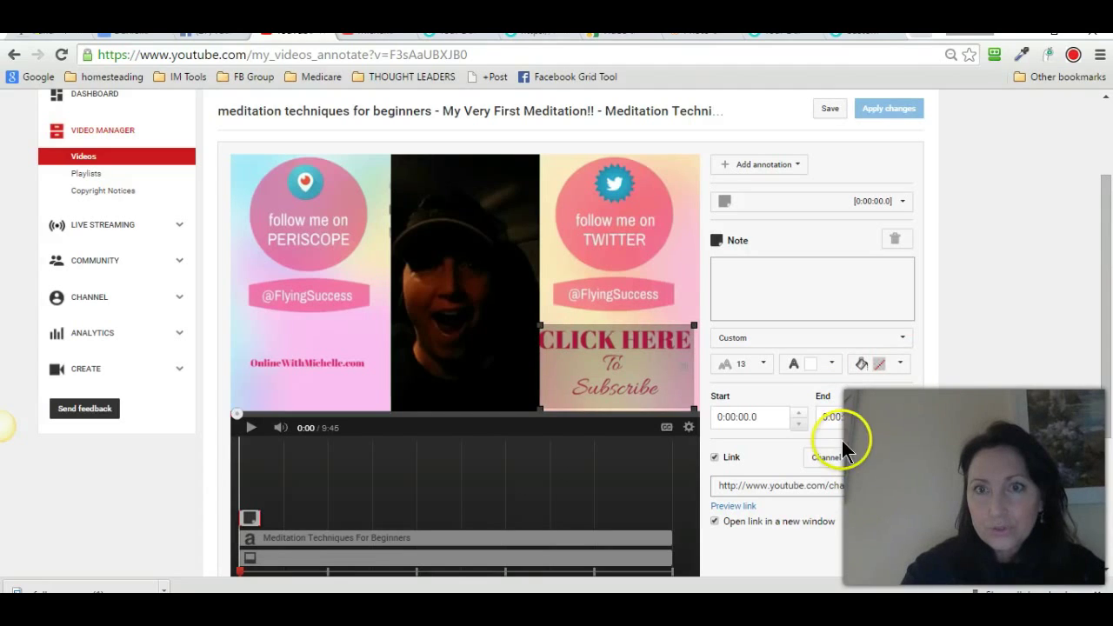
pyautogui.click(832, 364)
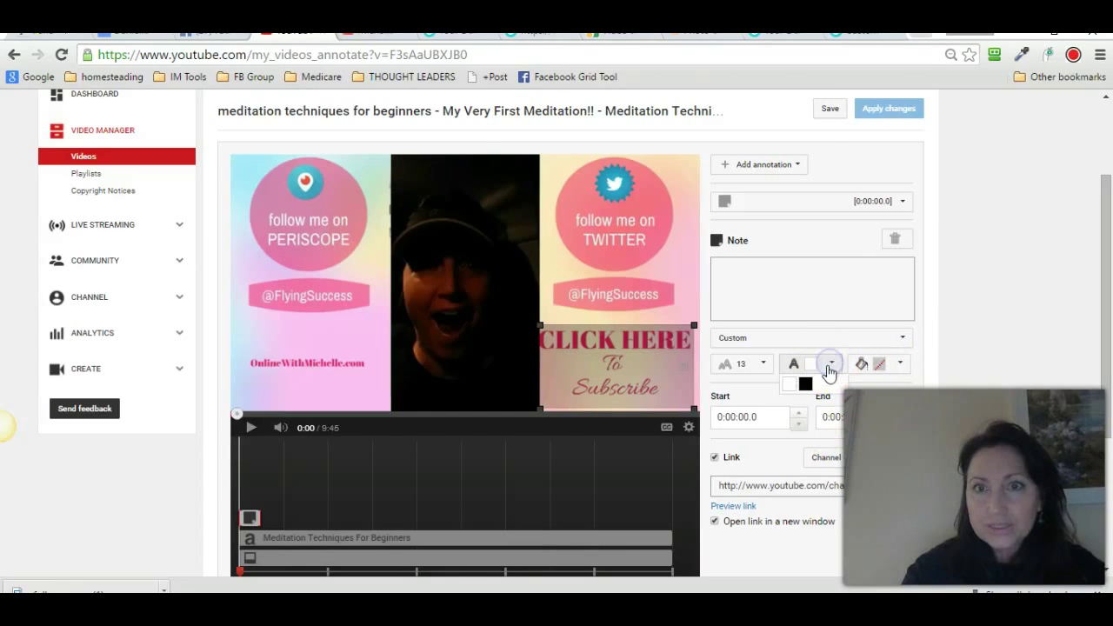
pyautogui.click(803, 384)
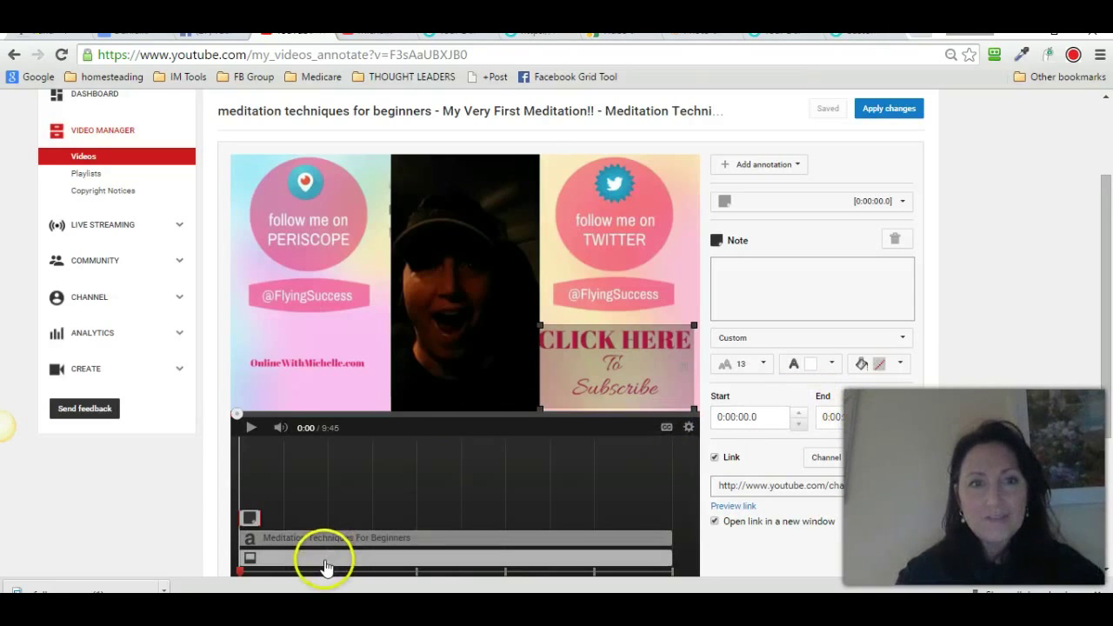
# Stretch the note's timeline bar to the end of the video and save
pyautogui.click(259, 516)
pyautogui.moveTo(278, 520); pyautogui.dragTo(374, 520)
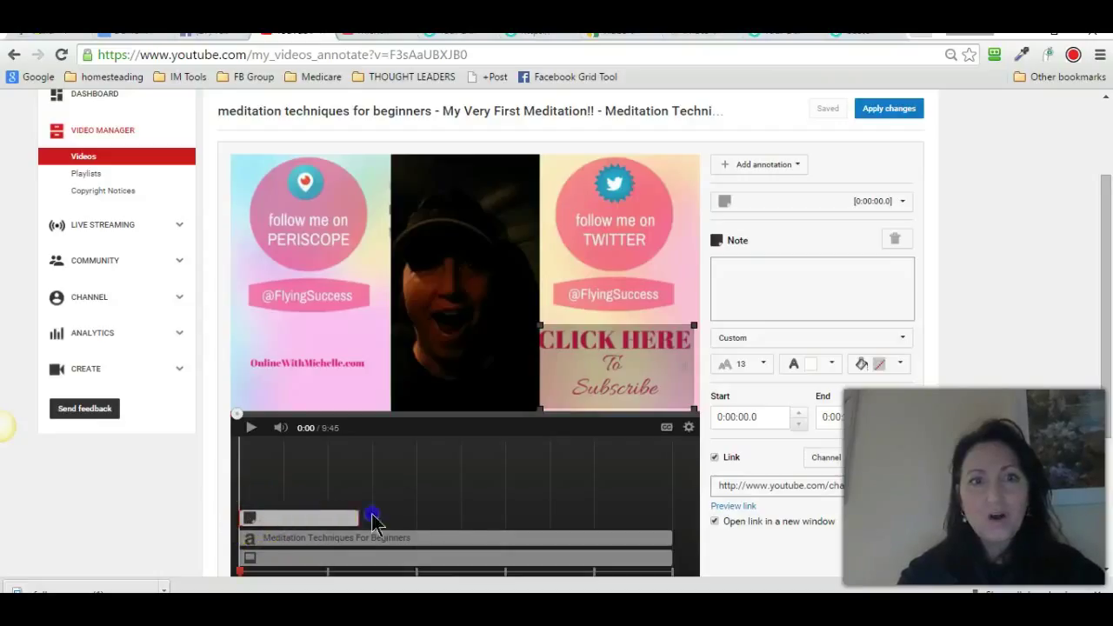
pyautogui.moveTo(500, 513); pyautogui.dragTo(676, 514)
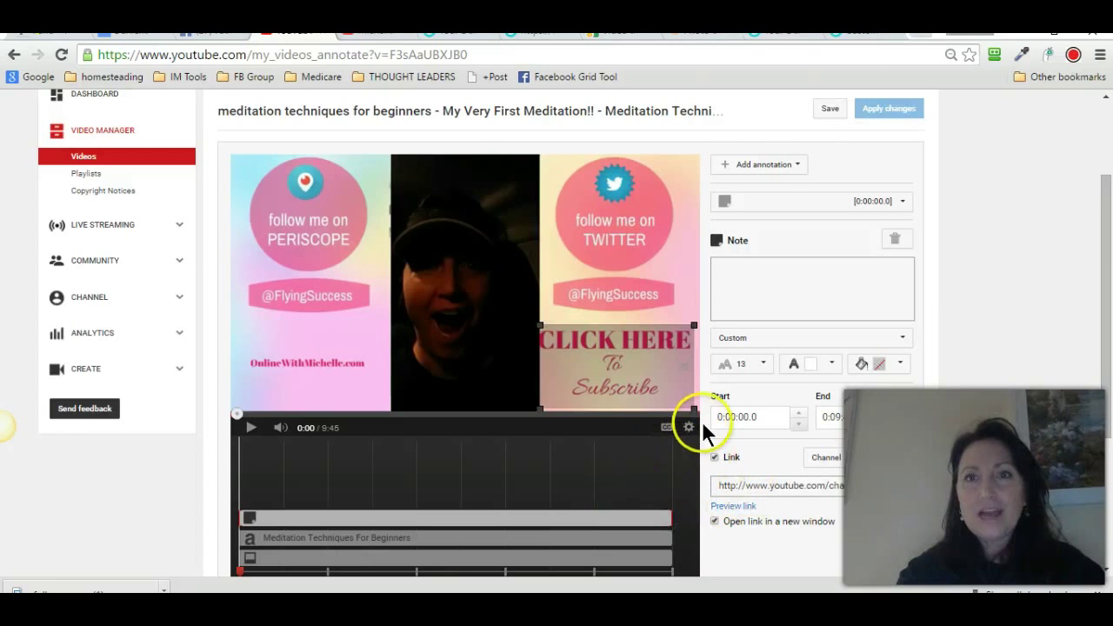
pyautogui.click(826, 115)
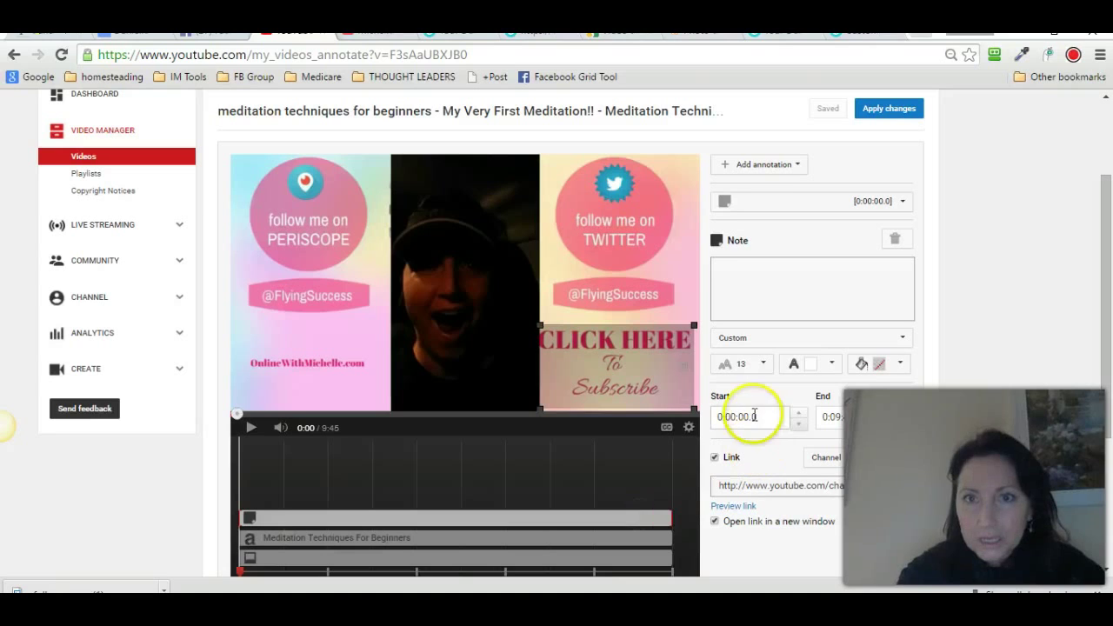
# Test the CLICK HERE note on the meditation video's watch page, then return to Canva
pyautogui.click(896, 242)
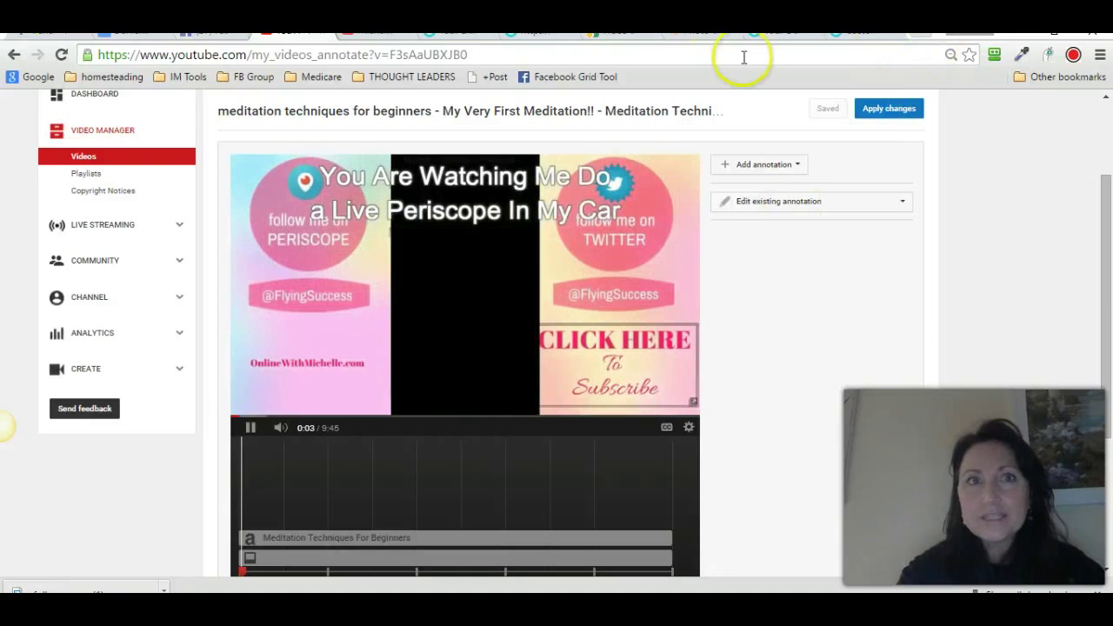
pyautogui.click(87, 161)
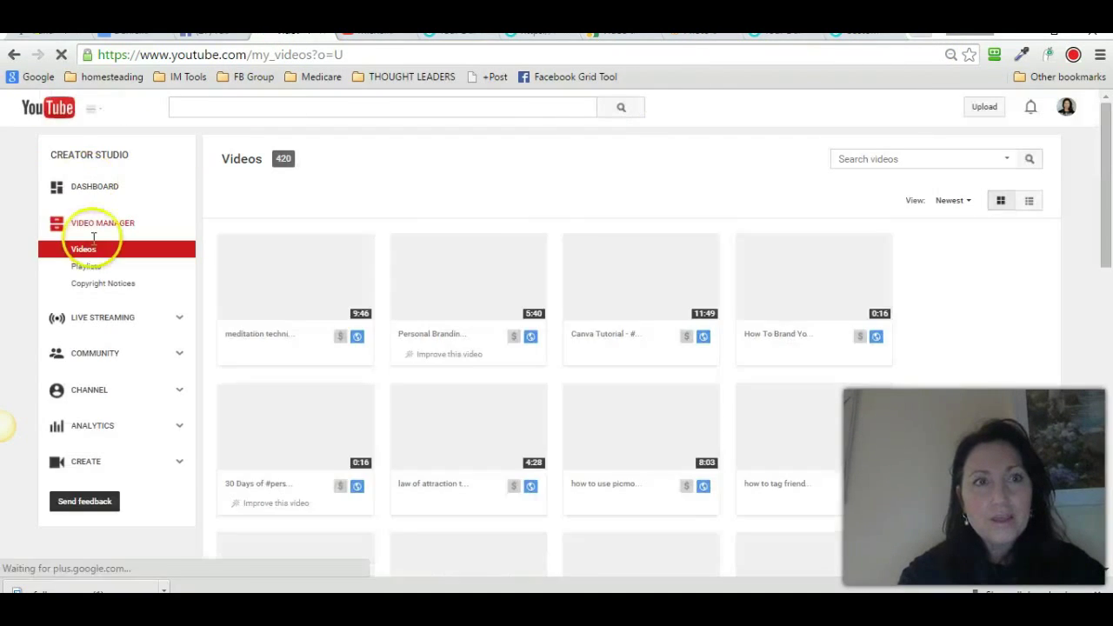
pyautogui.click(253, 280)
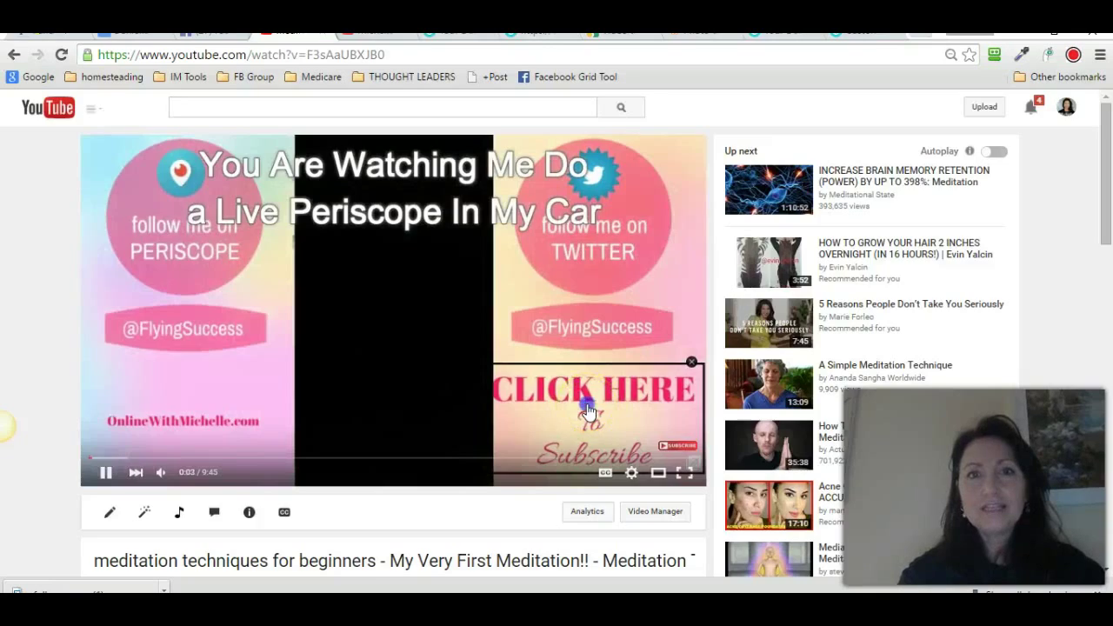
pyautogui.click(589, 411)
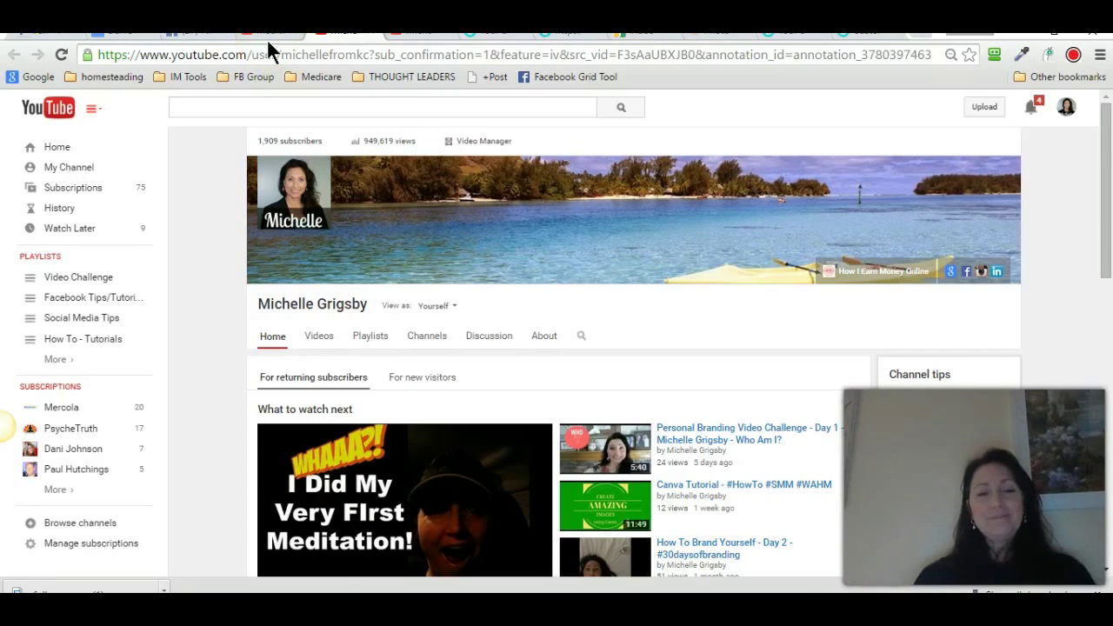
pyautogui.click(565, 32)
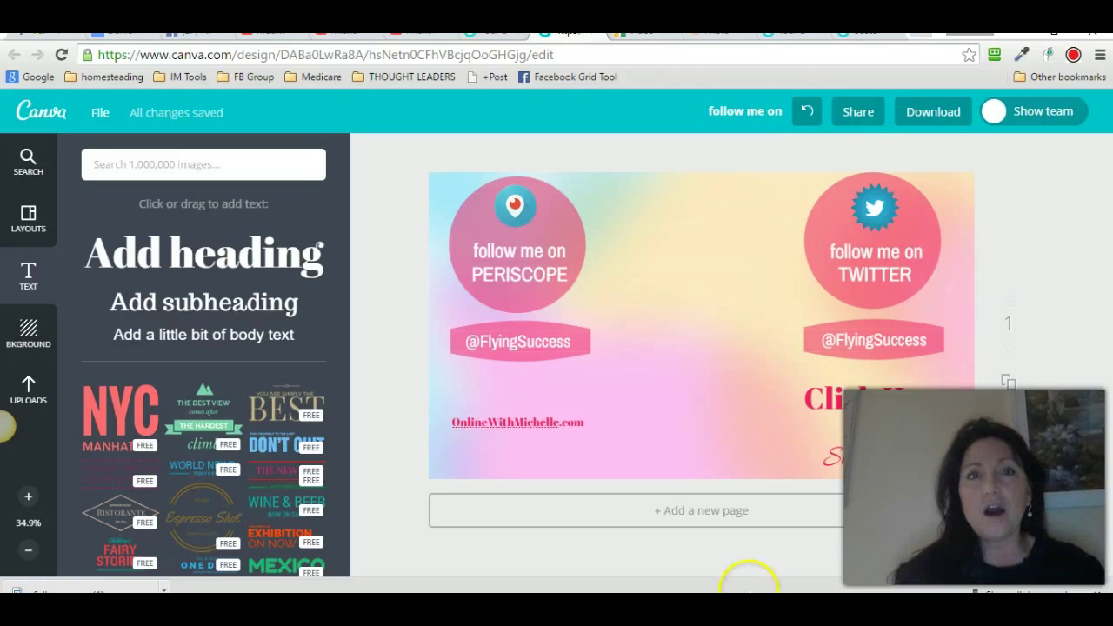
# Load onlinewithmichelle.com in the current tab in place of the Canva design
pyautogui.click(566, 54)
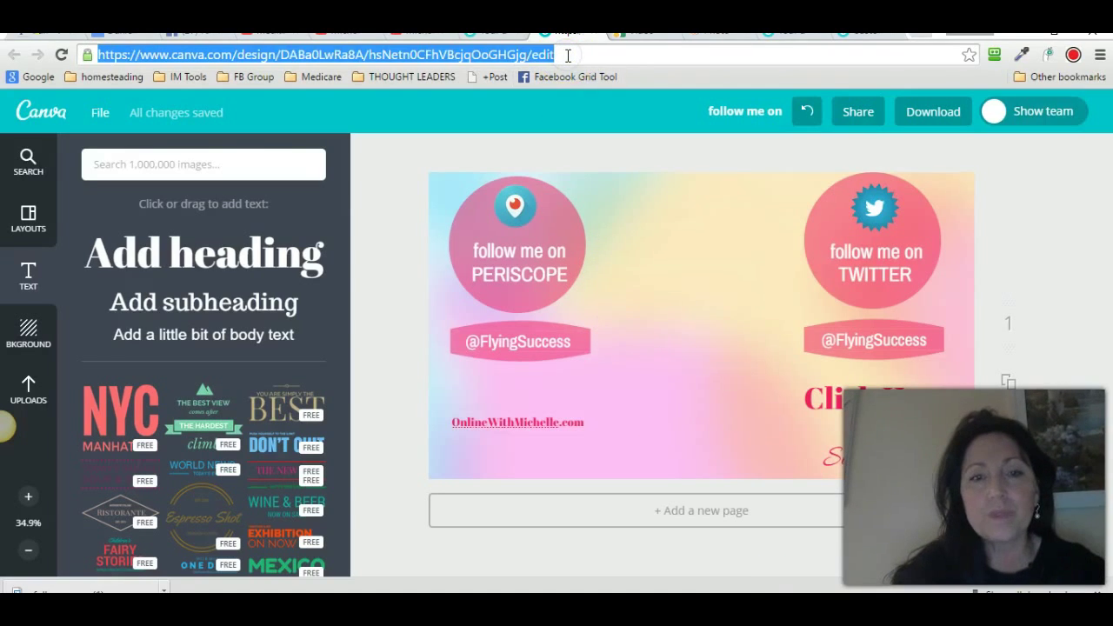
pyautogui.write('onlinewithmichelle')
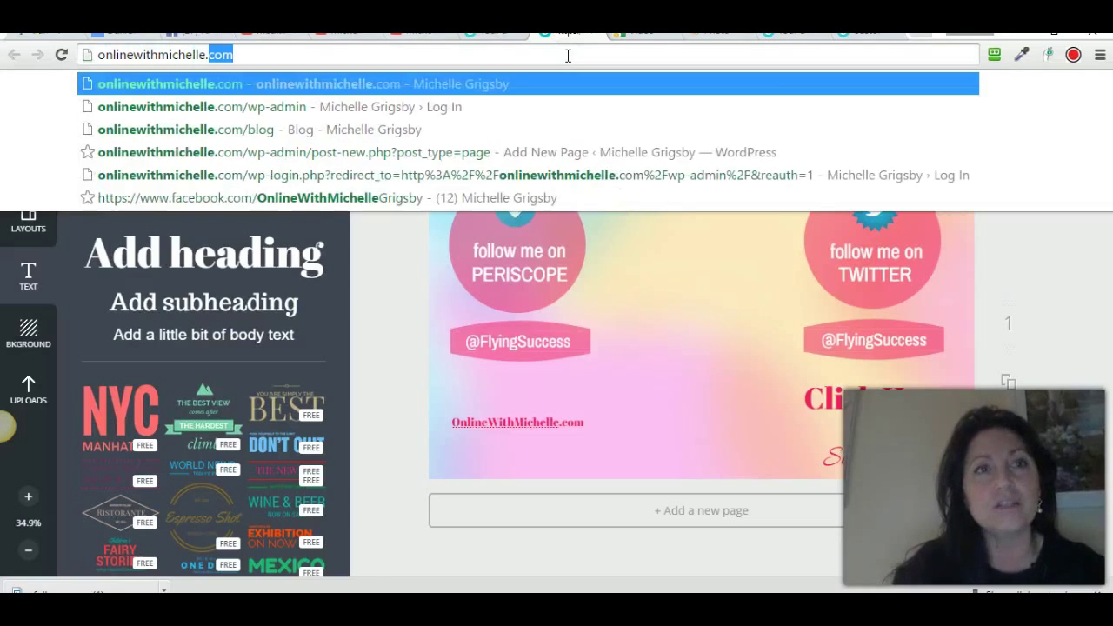
pyautogui.press('Return')
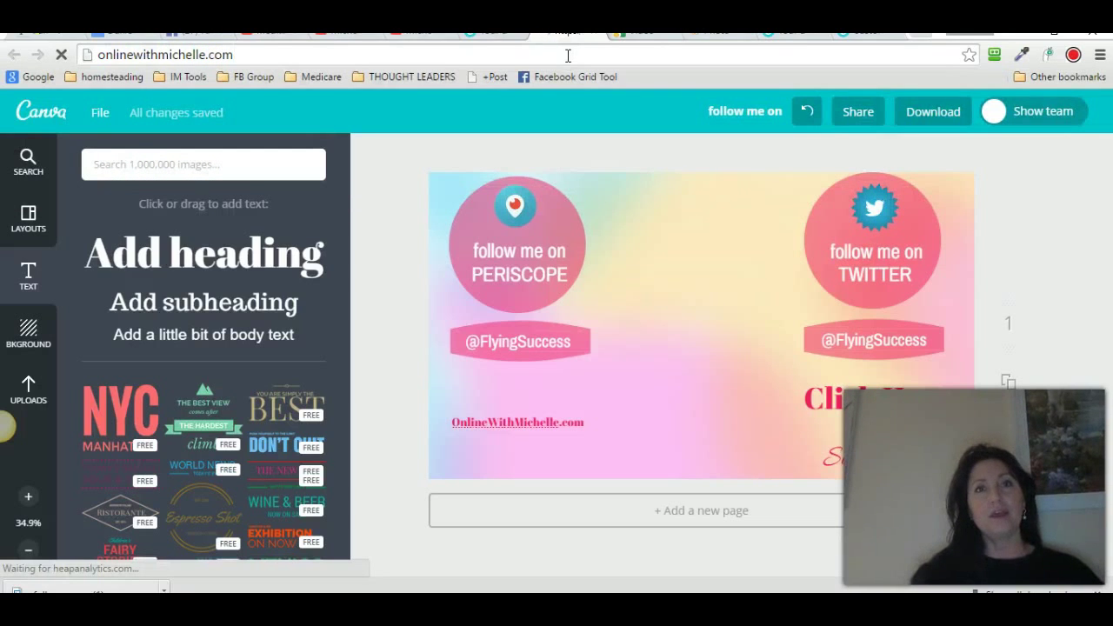